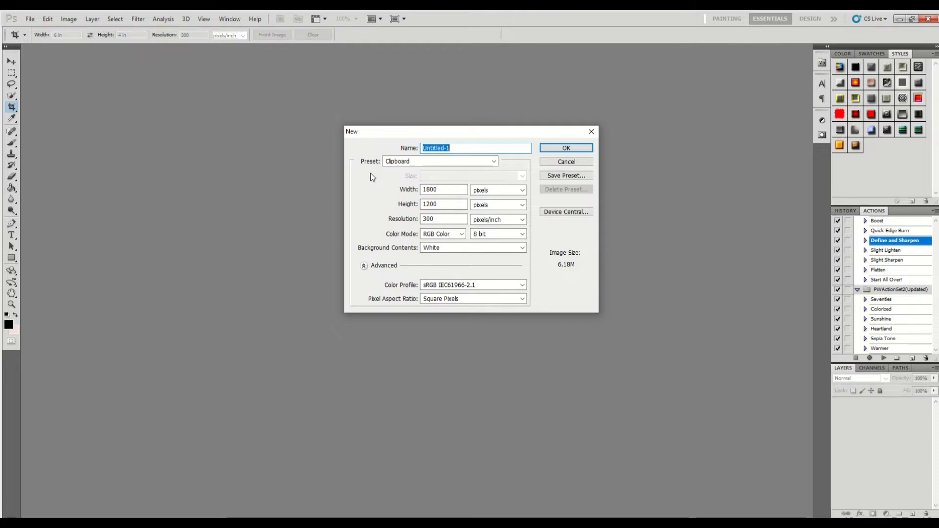
- Create a new document from the U.S. Paper preset with a custom size of 12 by 8 inches
click(405, 163)
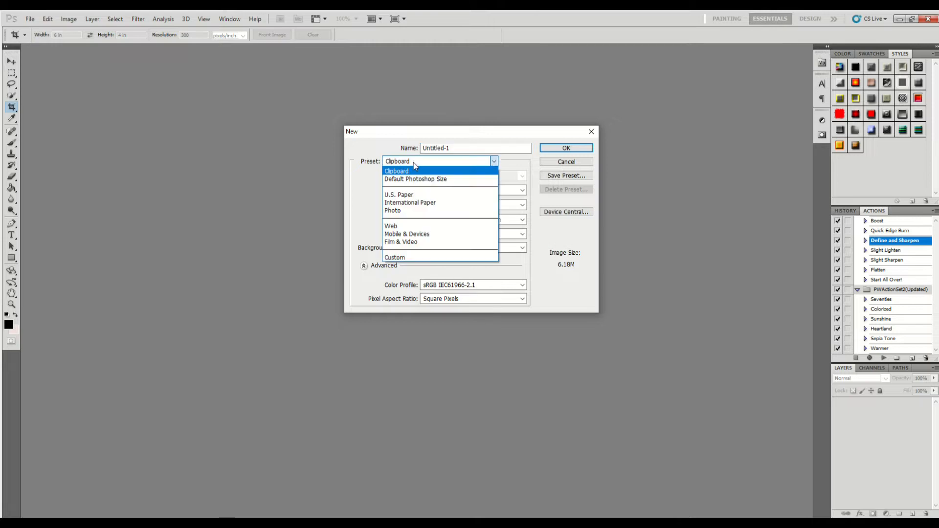
click(420, 195)
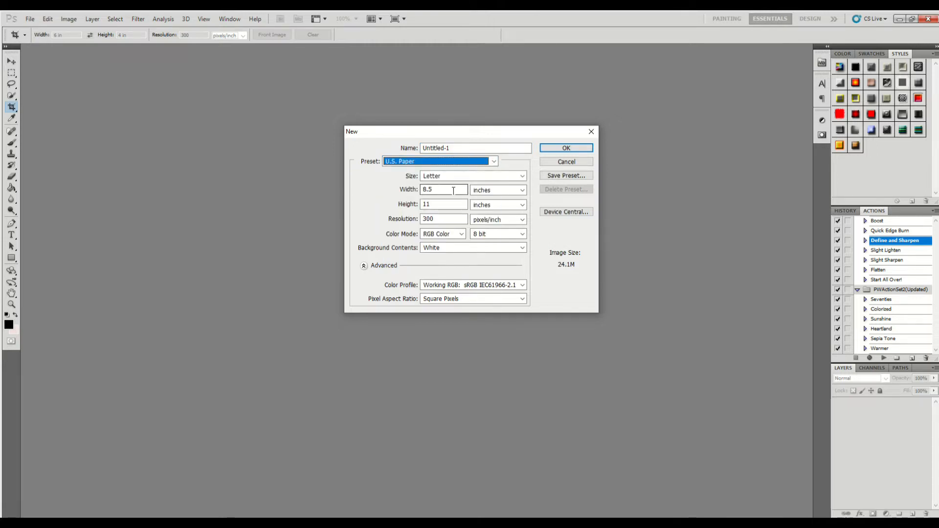
drag(453, 191, 419, 190)
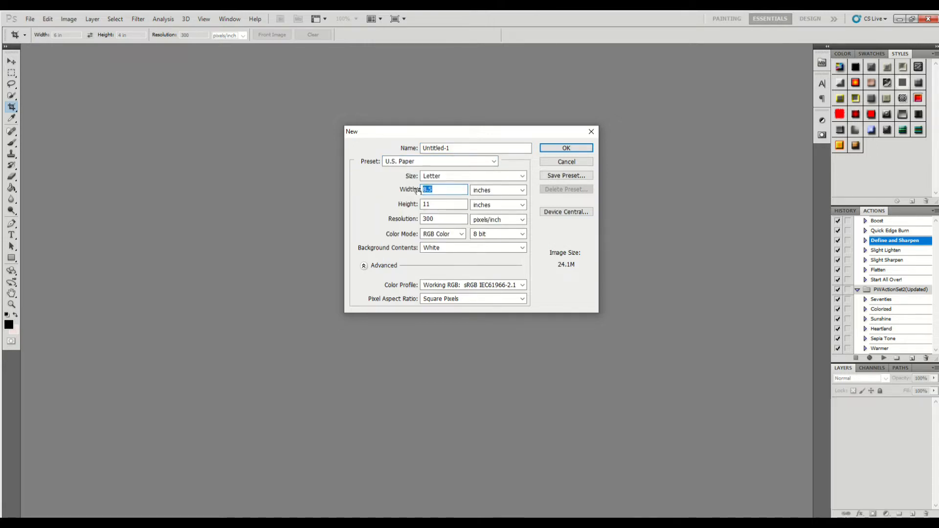
text(121)
key(BackSpace)
drag(440, 206, 421, 205)
text(8)
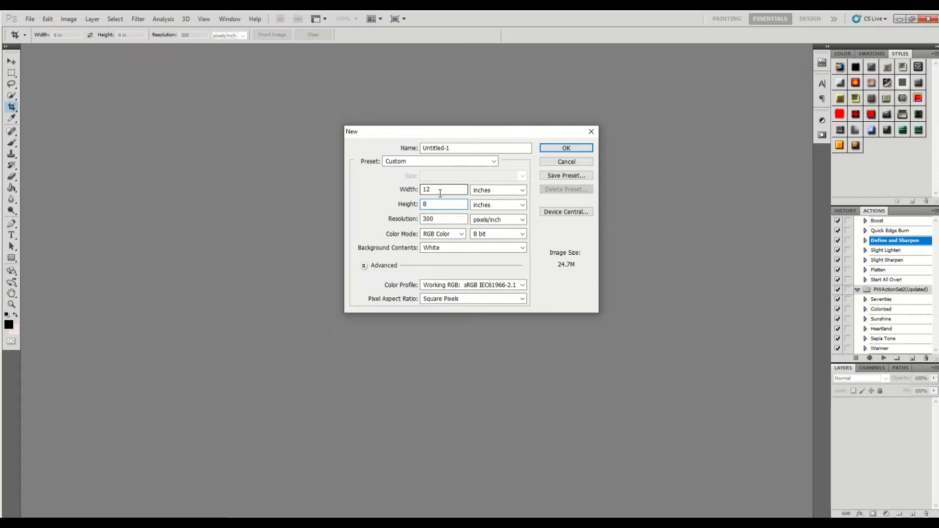
click(560, 149)
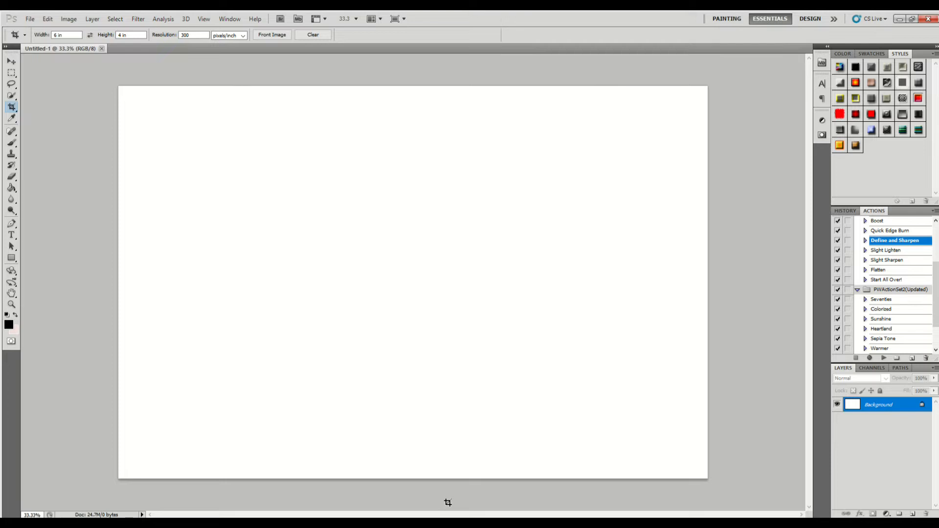
- Add a vertical guide at 6 inches, using inches as the position unit
click(200, 18)
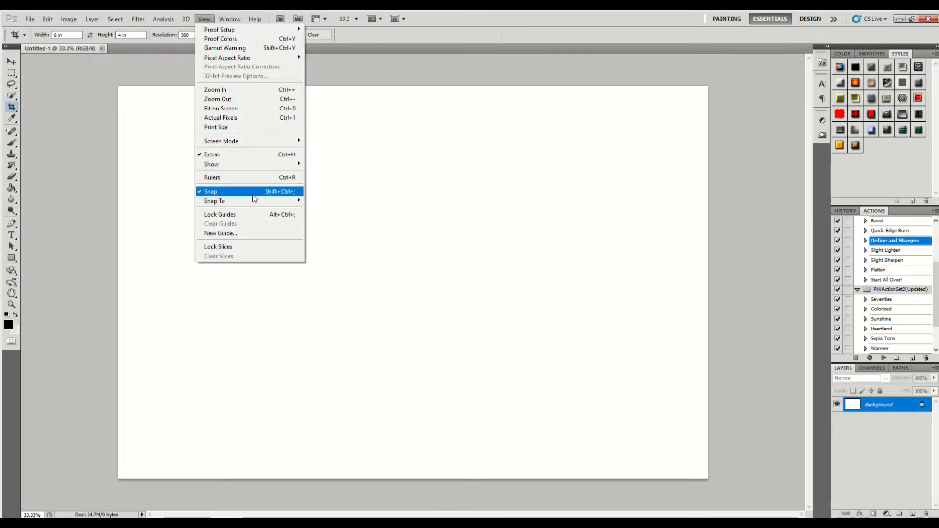
click(257, 233)
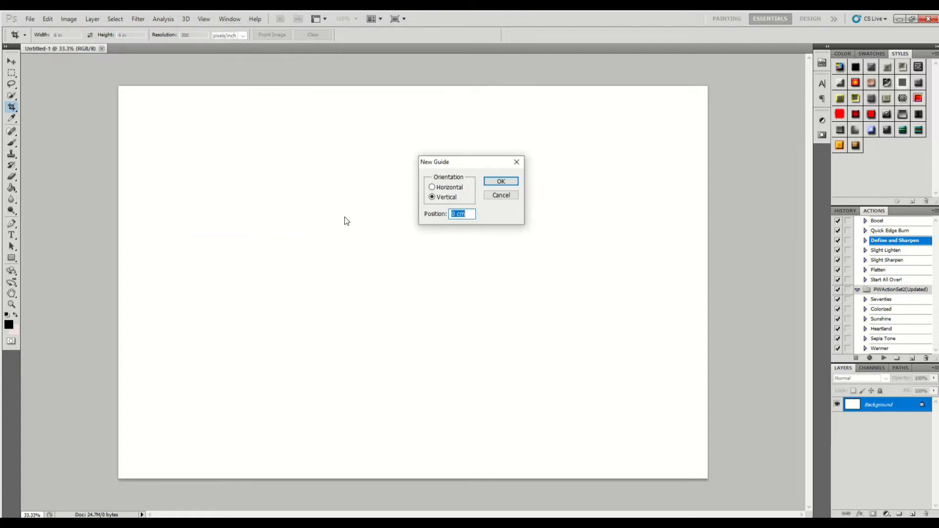
right_click(460, 212)
click(483, 233)
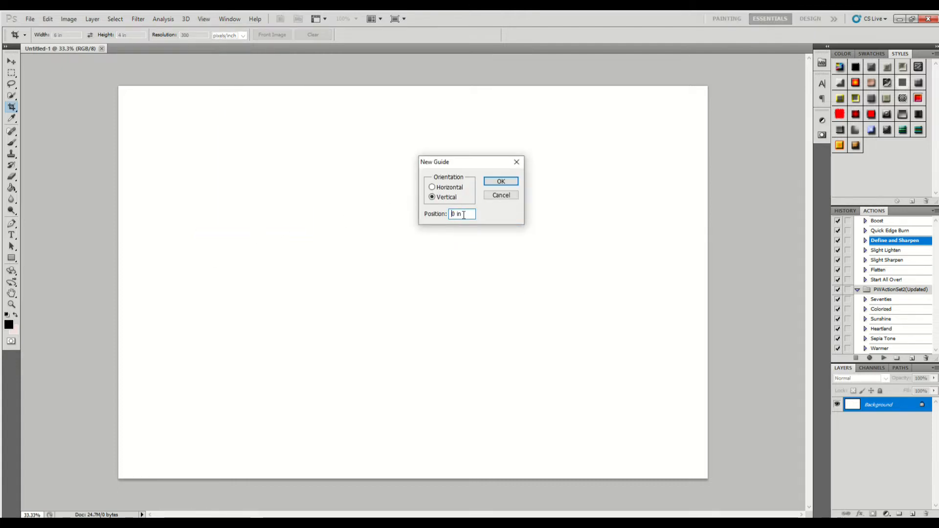
text(6)
key(Return)
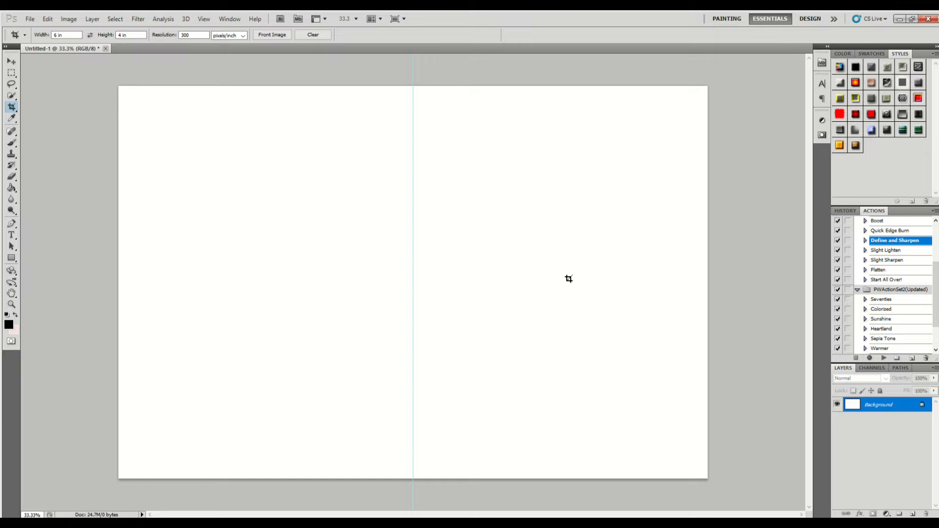
click(204, 19)
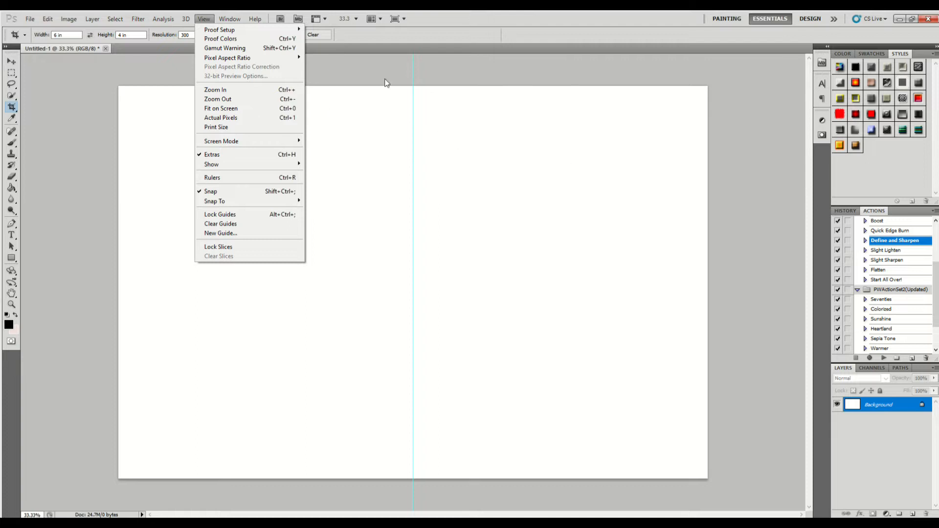
click(384, 83)
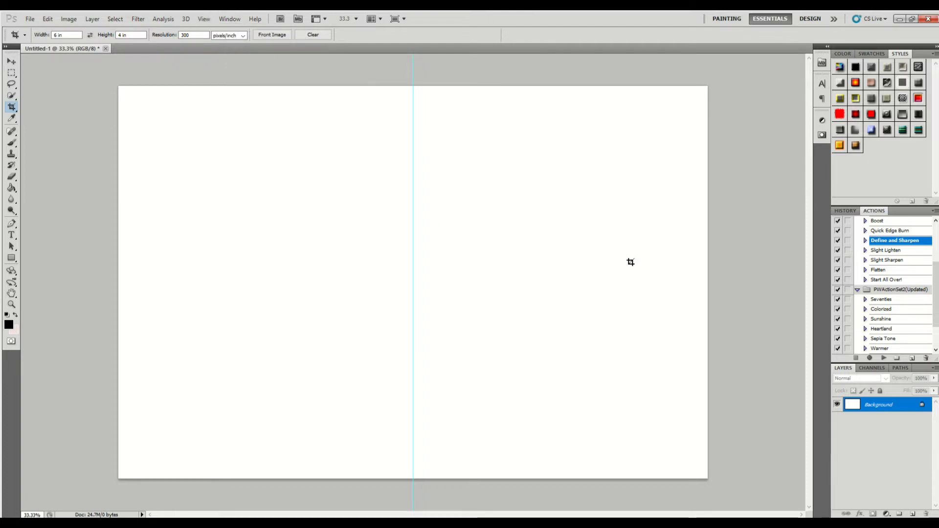
- Set the Type tool's font to Blackout and its size to 60 pt
click(11, 235)
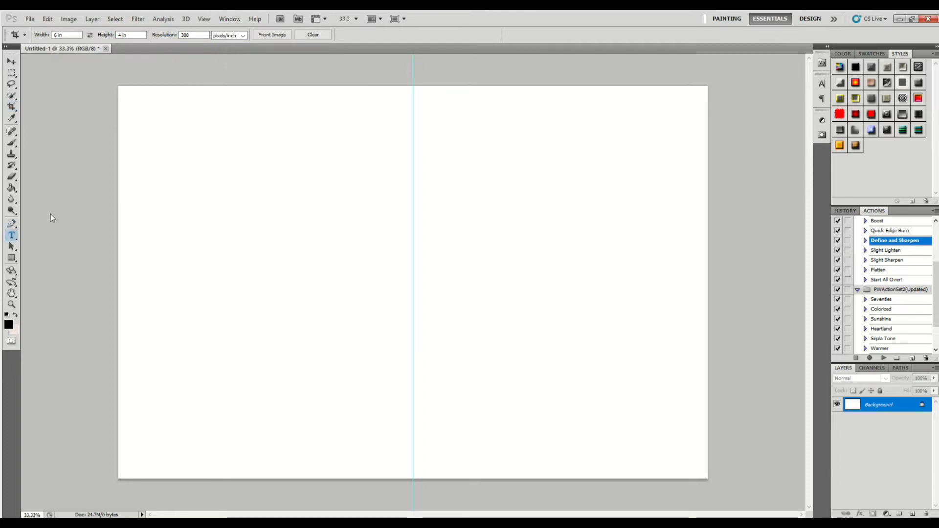
click(81, 35)
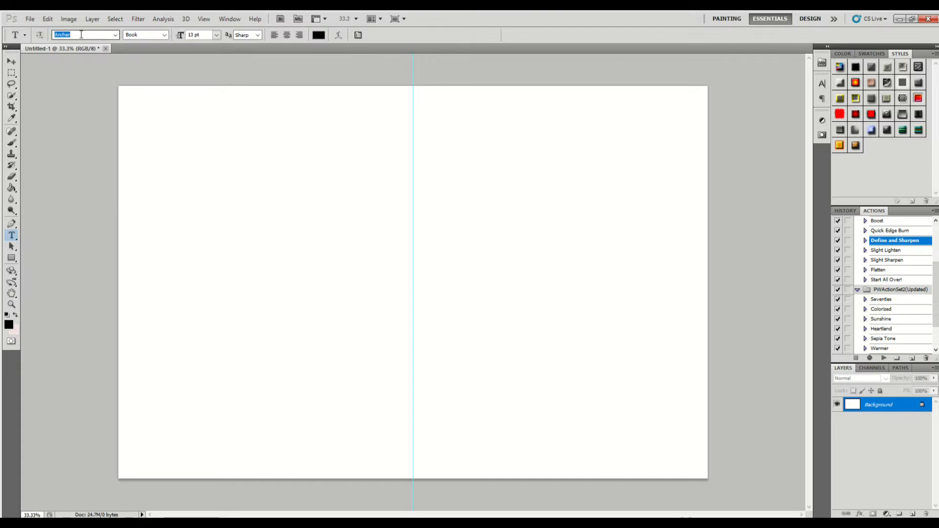
text(Blackout)
key(Return)
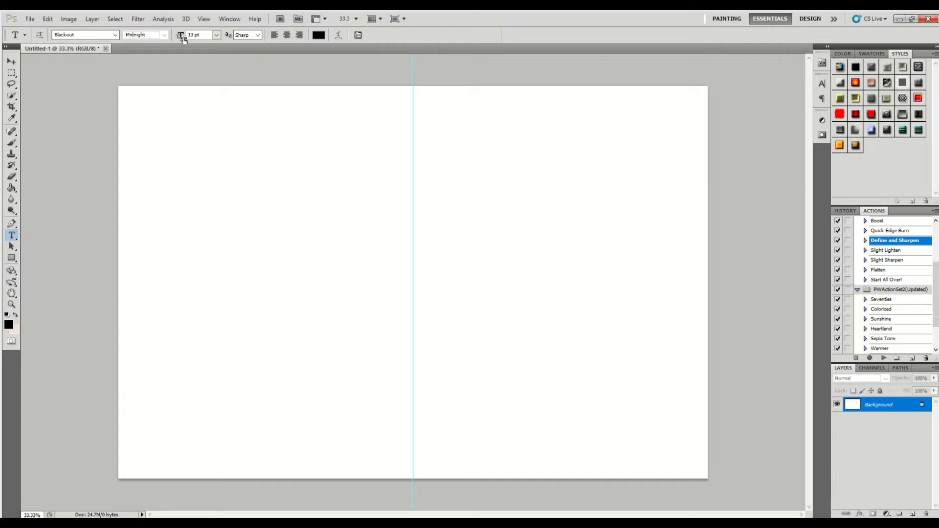
click(216, 35)
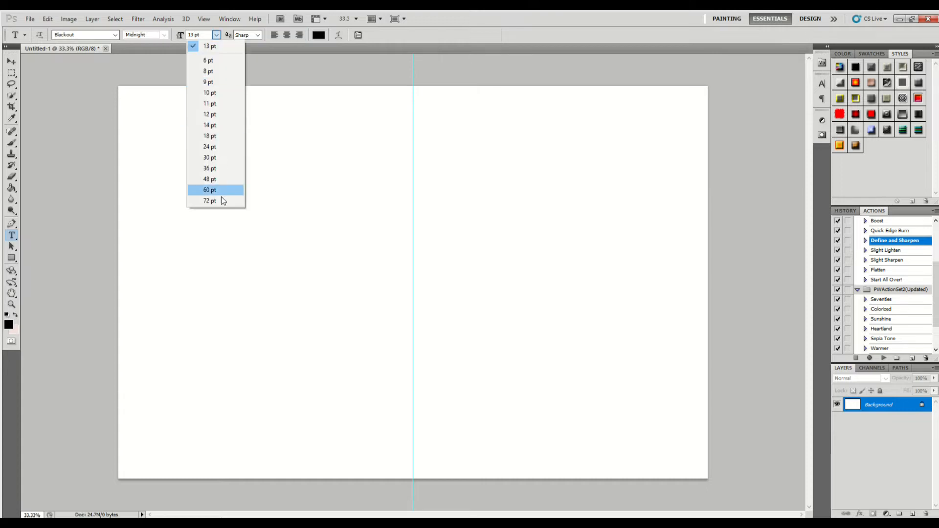
click(223, 191)
- Enter the text "THIS IS / CHRISTMAS / THE SEASON / OF PERPETUAL / HOPE" on five lines on the canvas
click(379, 193)
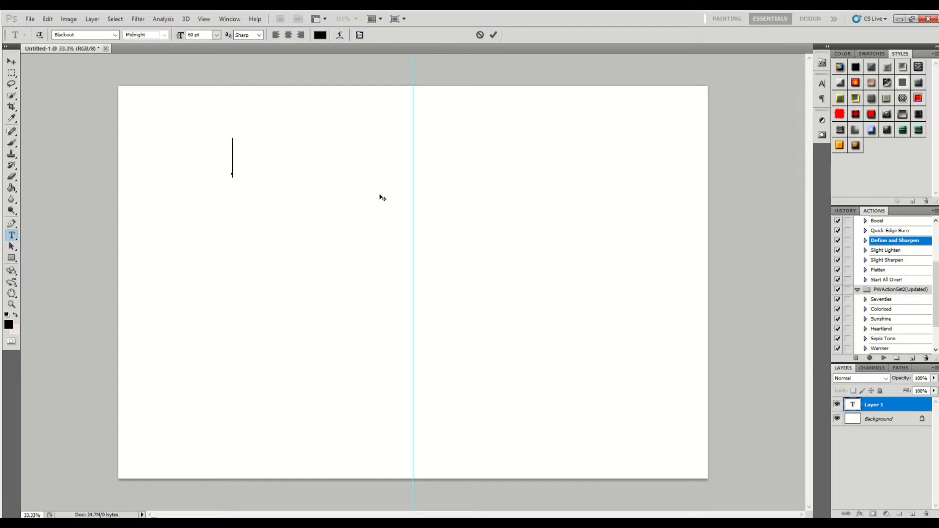
text(THIS IS)
key(Return)
text(CHR)
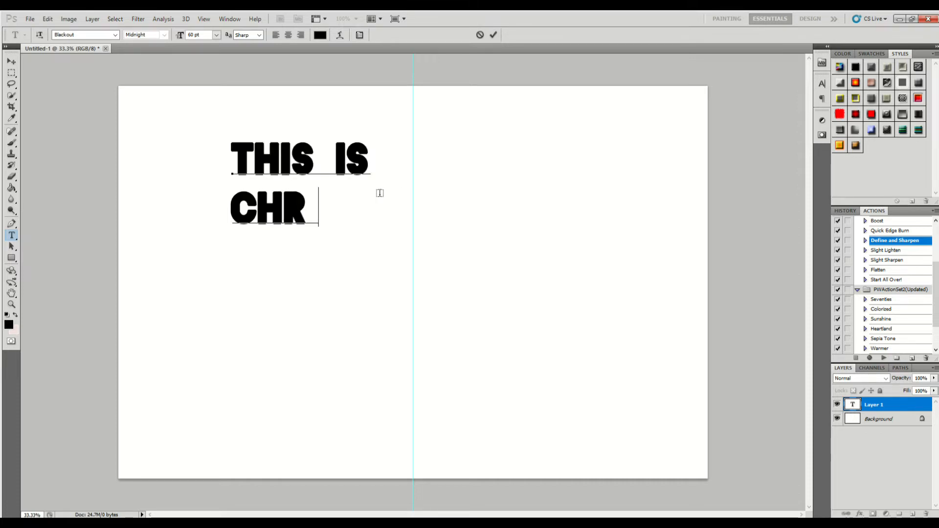
text(ISTMAS)
key(Return)
text(THE )
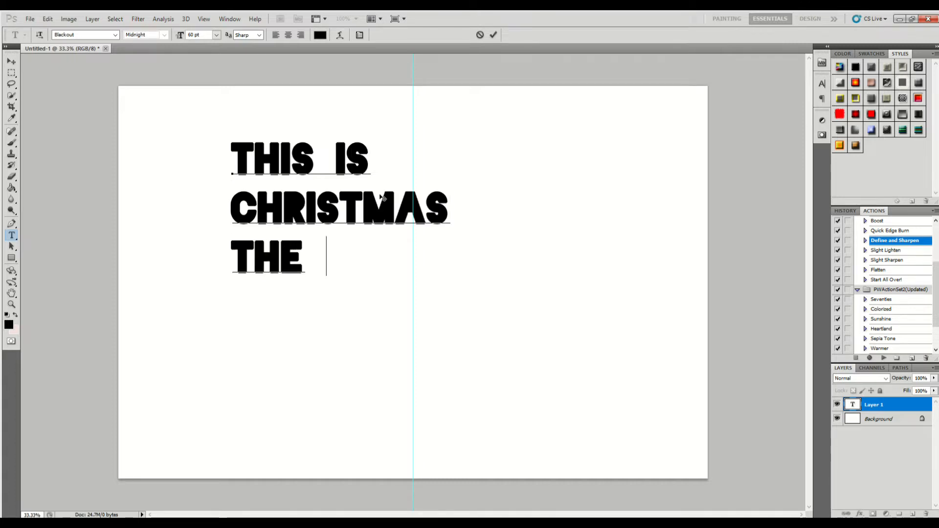
text(SEASON)
key(Return)
text(OF )
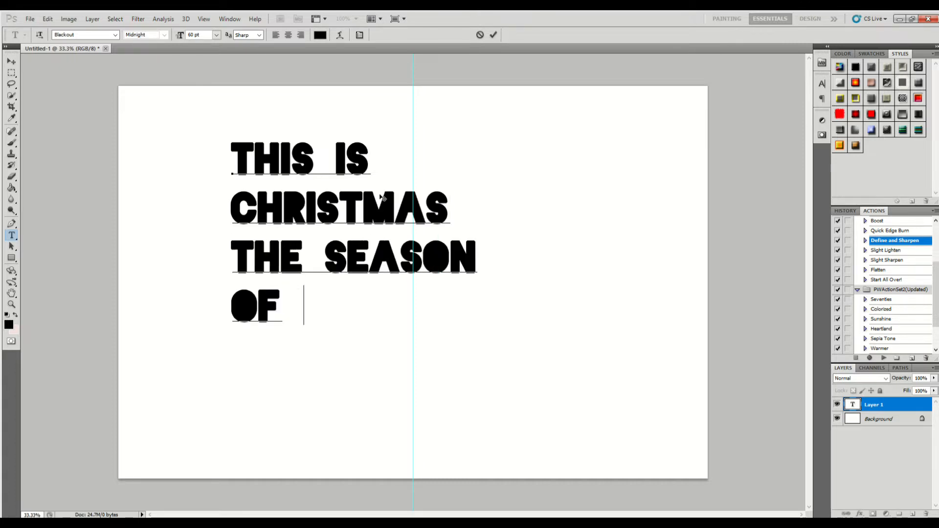
text(PERPET)
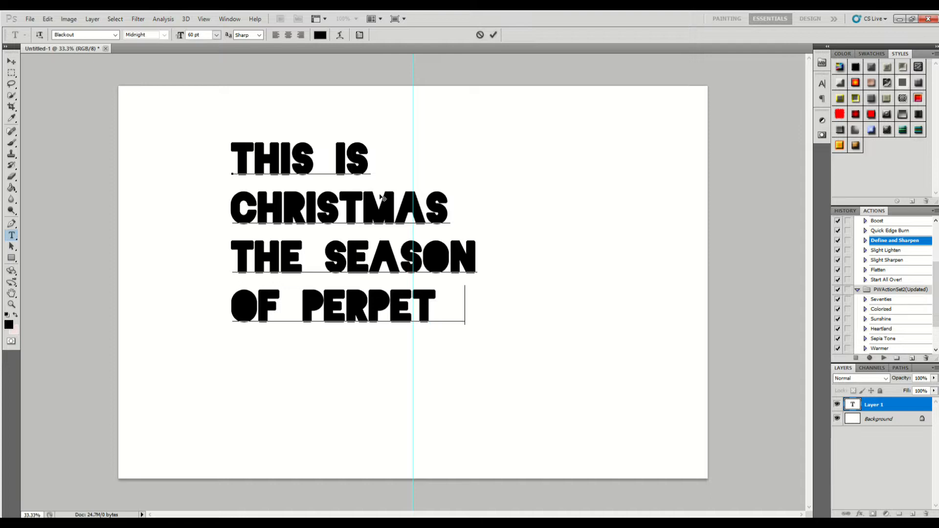
text(UAL)
key(Return)
text(HOP)
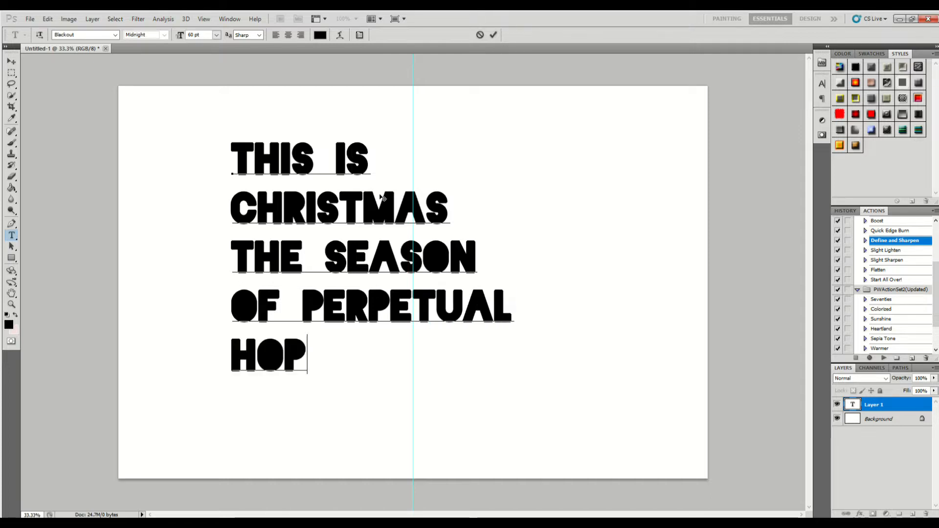
text(E)
- Center-align all five lines of the text and commit the text edit
key(ctrl+a)
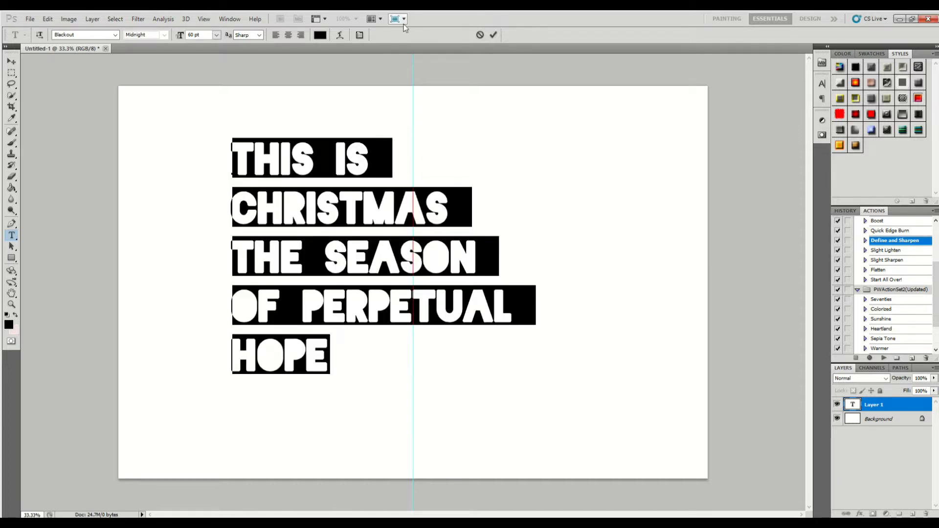
click(289, 35)
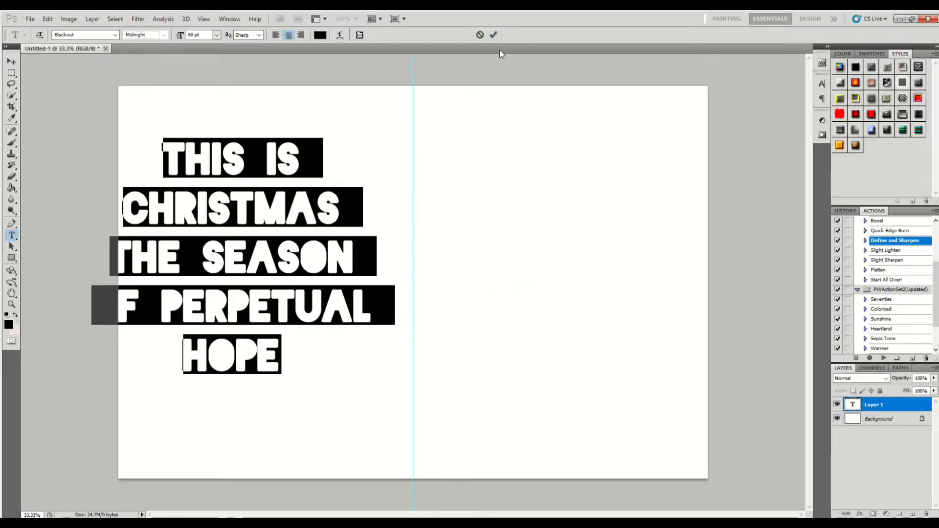
click(493, 35)
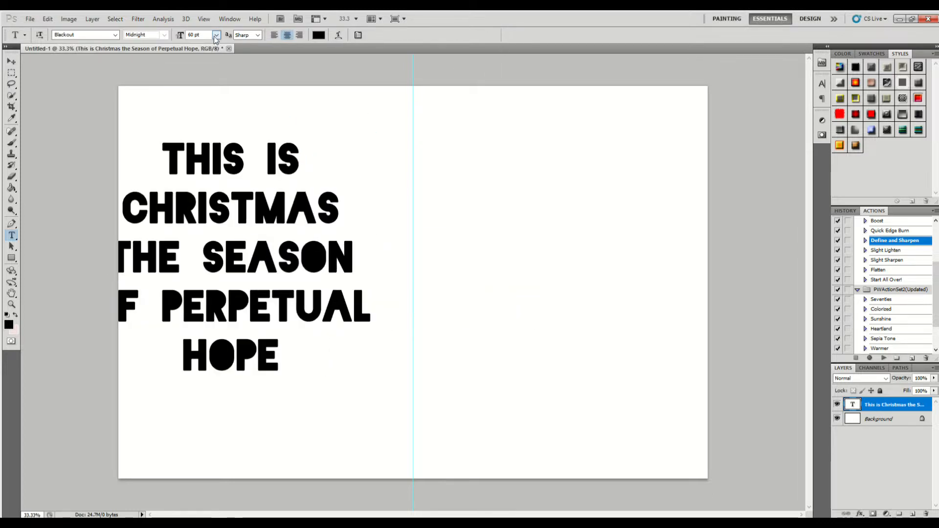
- Enlarge the text block to about 10 by 7.7 inches and center it on the vertical guide
click(11, 61)
drag(206, 168, 289, 140)
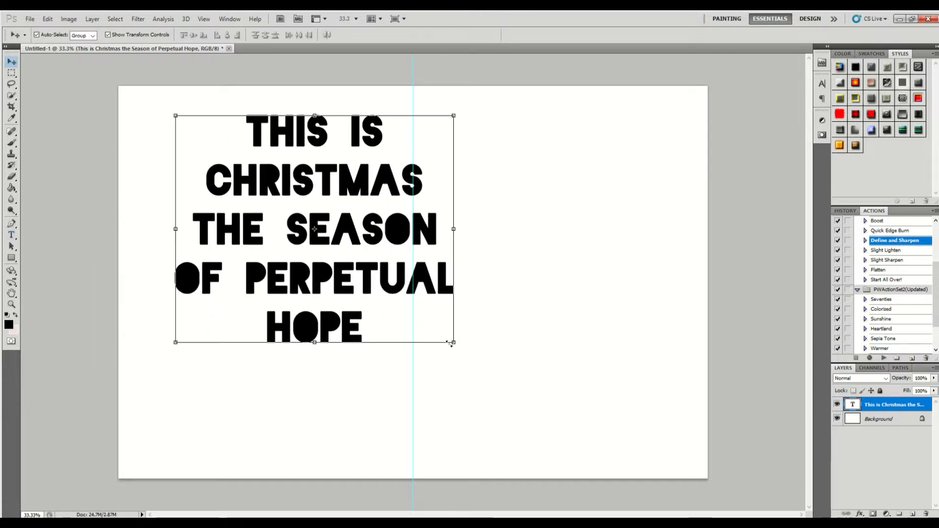
drag(451, 343, 581, 417)
drag(654, 458, 661, 469)
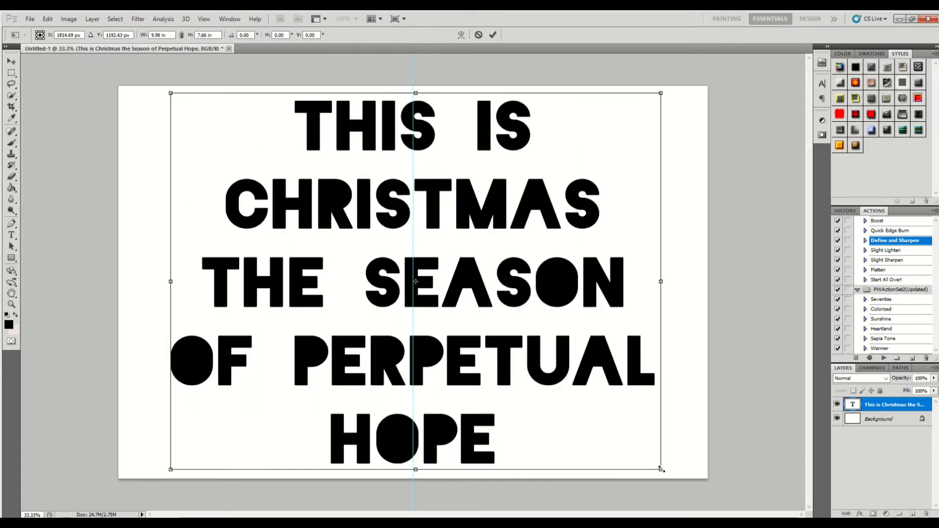
drag(500, 212, 497, 214)
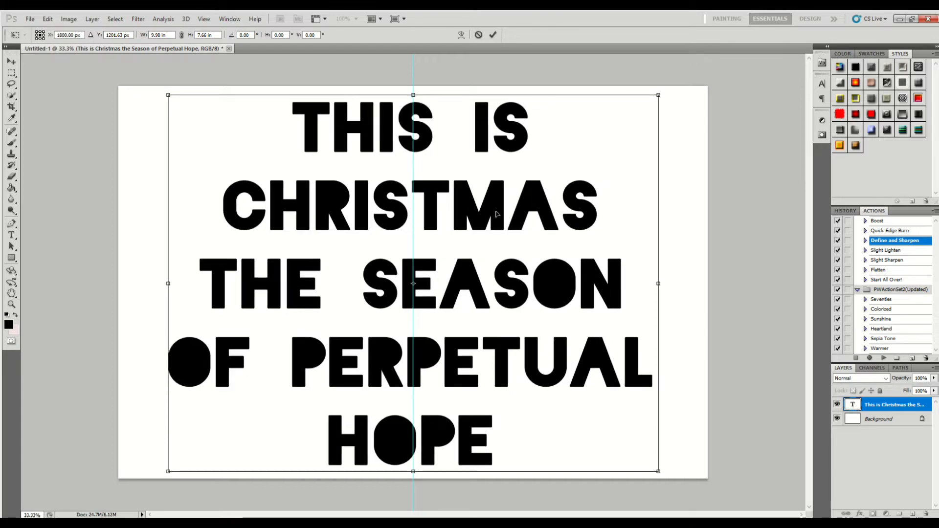
drag(496, 213, 498, 213)
key(Return)
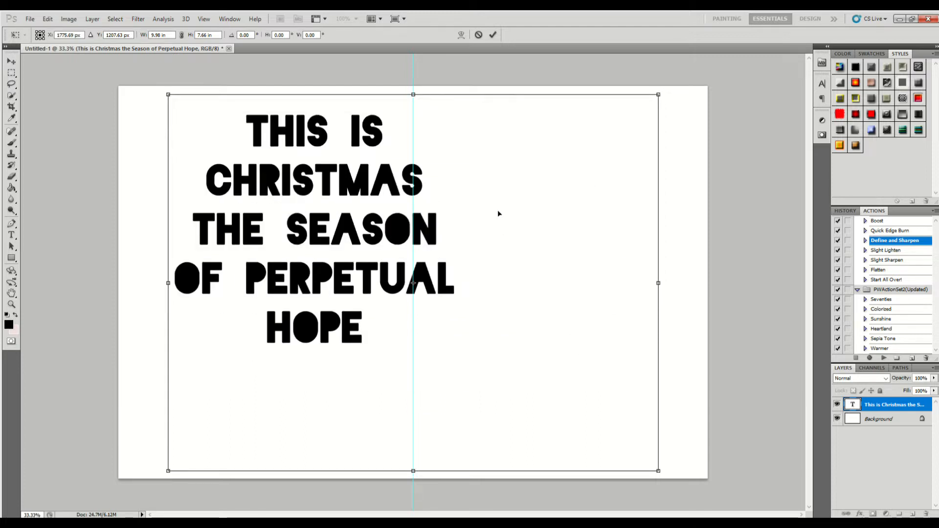
click(493, 35)
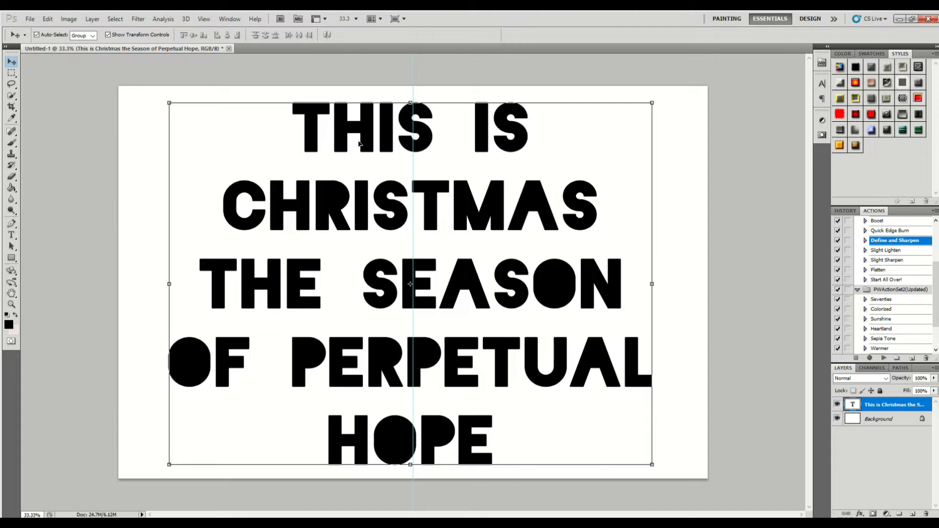
- Change the color of the whole text layer to white
click(821, 83)
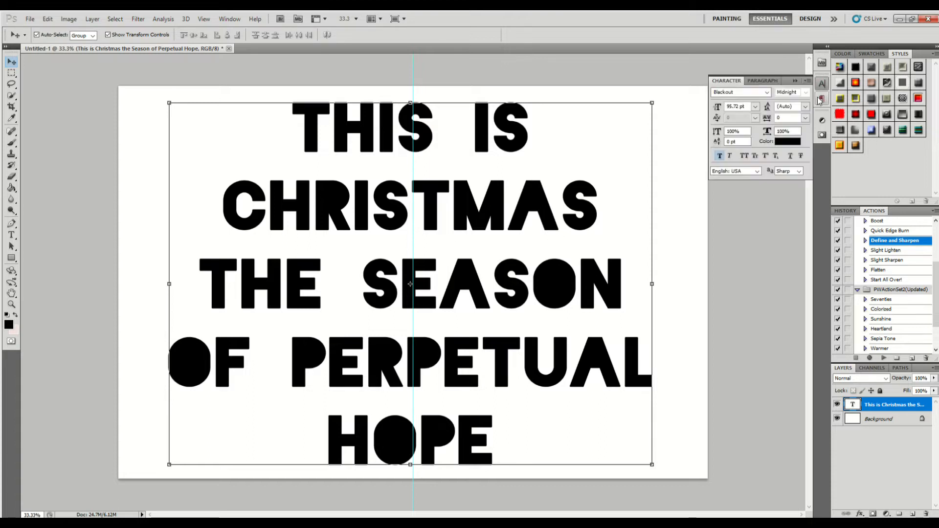
click(785, 145)
drag(586, 328, 542, 292)
click(751, 289)
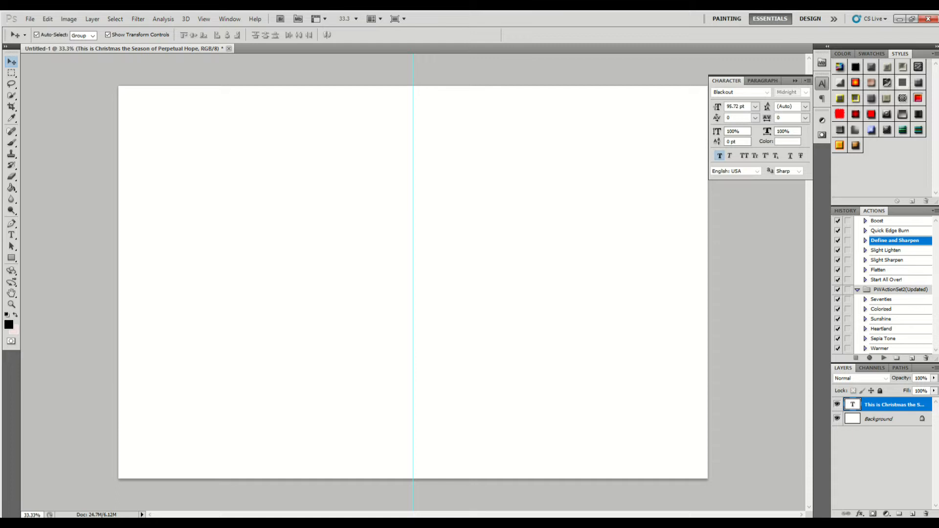
key(v)
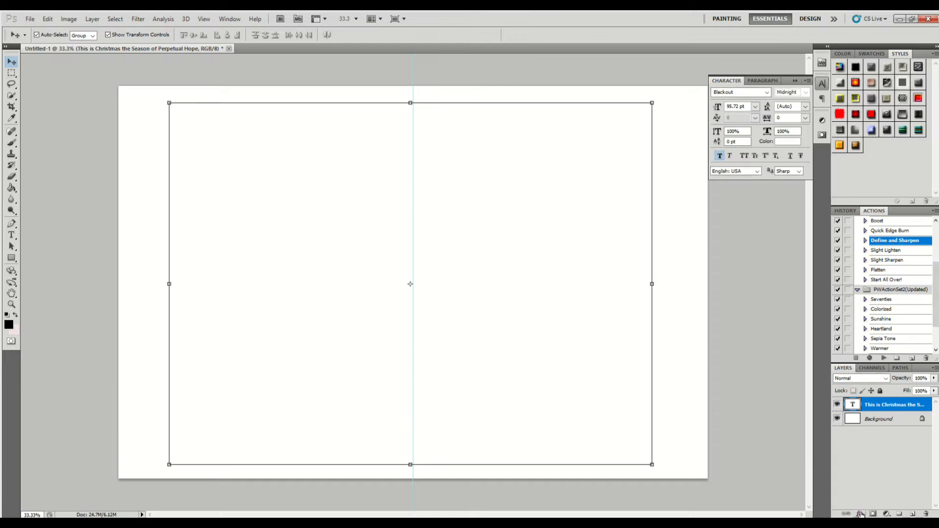
- Add a thick black Stroke effect positioned outside the letters of the text layer, at full opacity
click(859, 513)
click(868, 504)
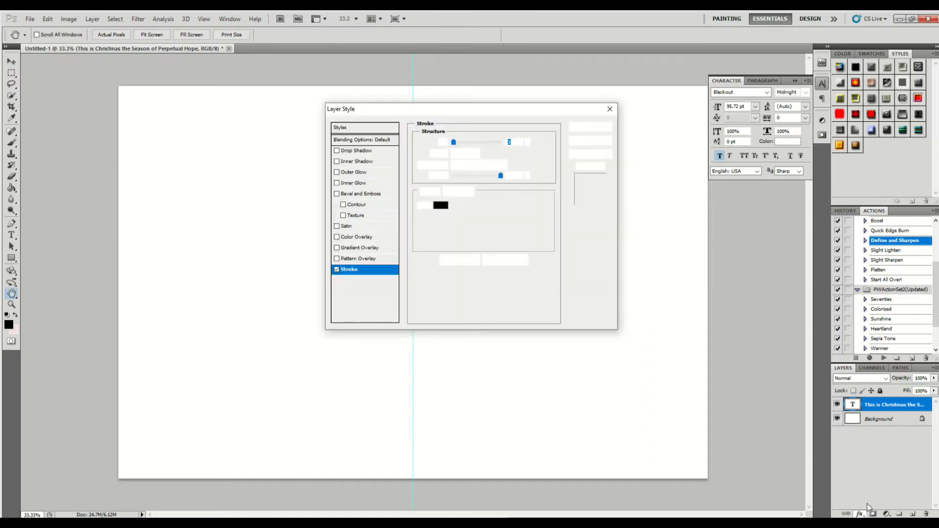
mouse_move(477, 111)
mouse_down()
mouse_move(697, 128)
mouse_move(764, 162)
mouse_up()
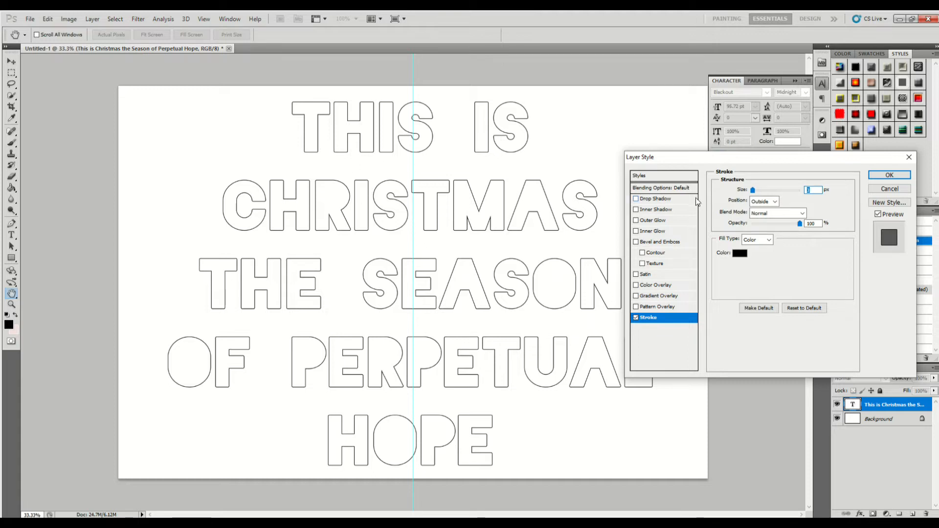
drag(753, 189, 761, 191)
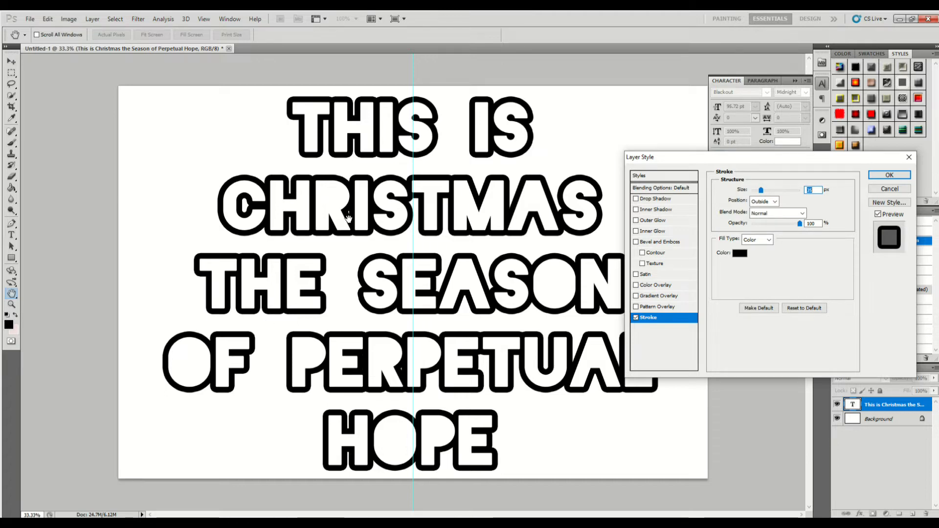
click(761, 190)
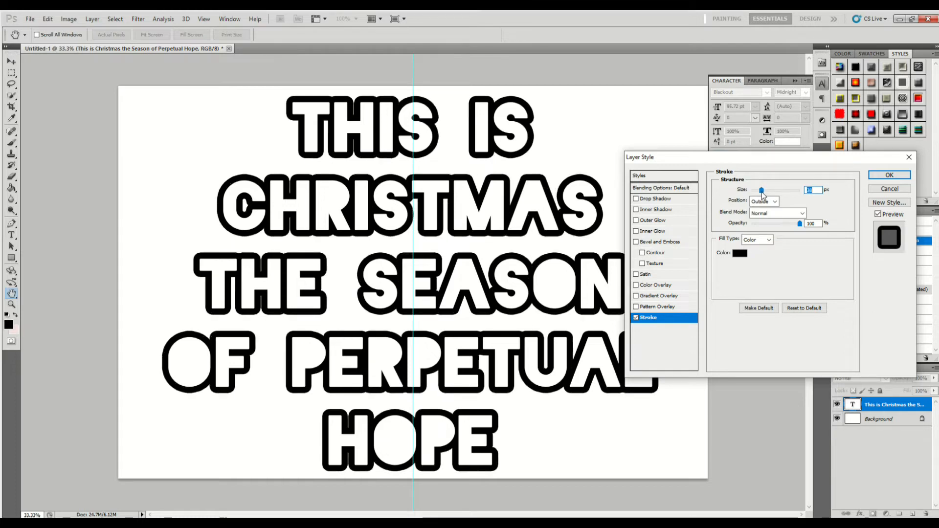
drag(761, 192, 763, 193)
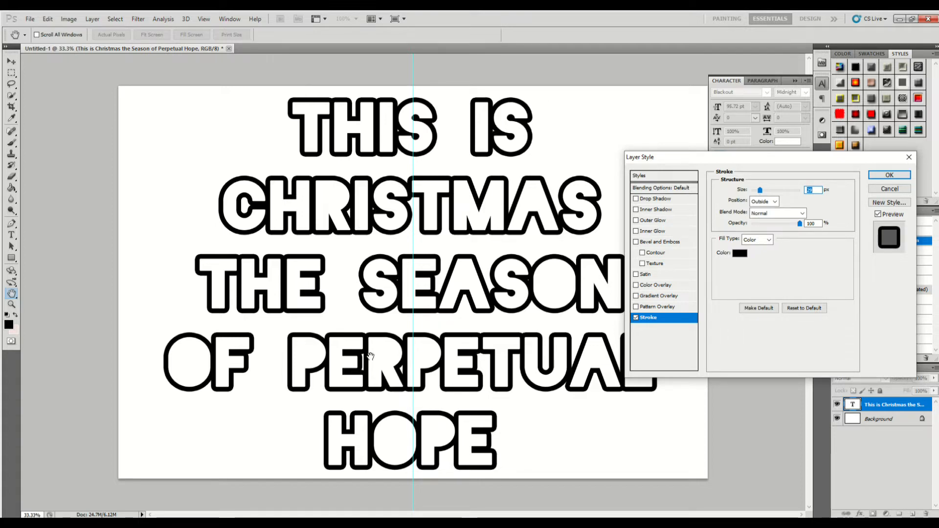
click(875, 175)
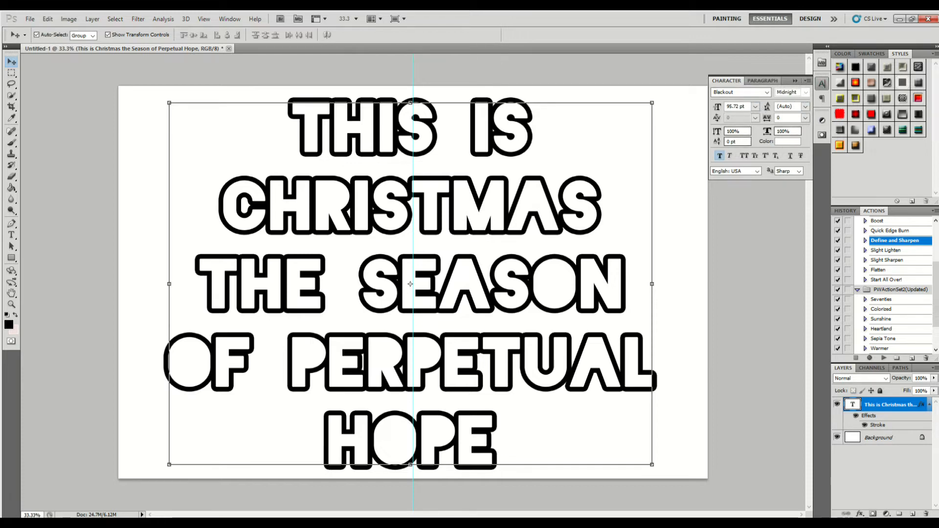
- Tighten the line spacing of the text by setting its leading to 82 pt
click(808, 107)
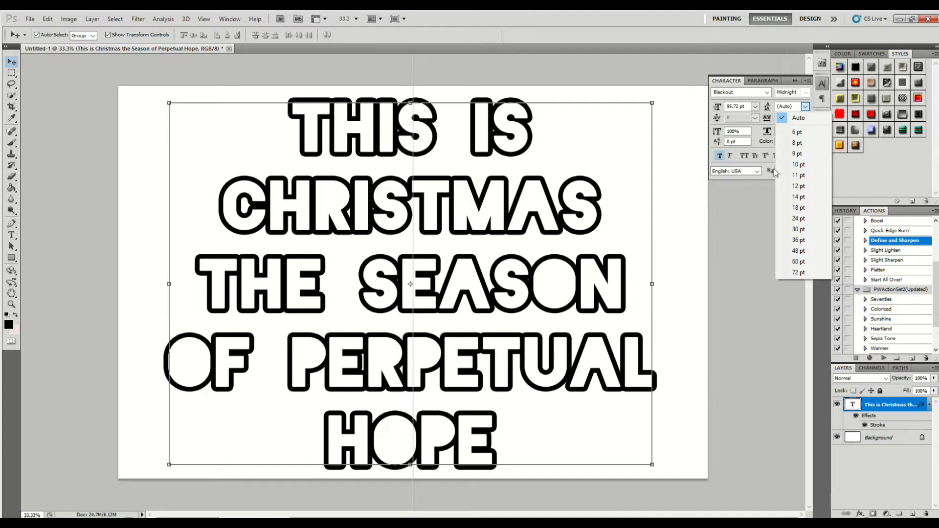
click(796, 272)
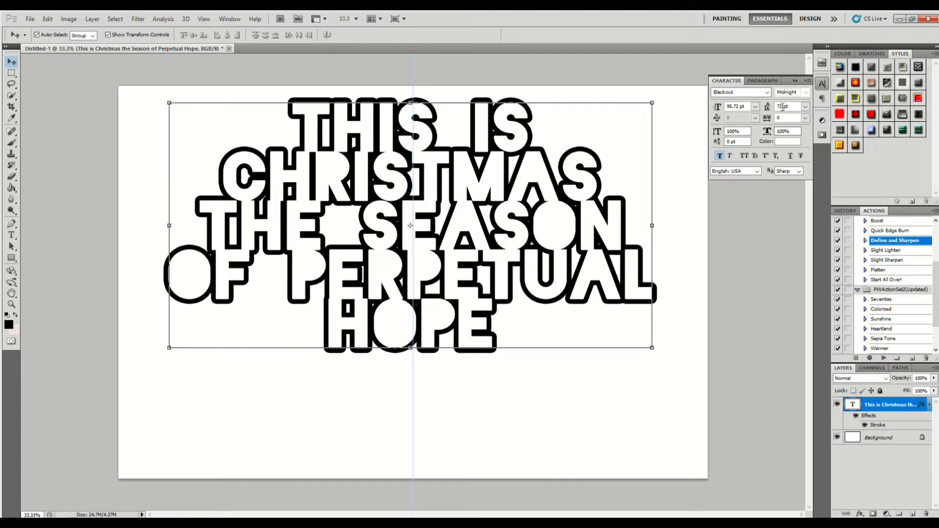
key(Return)
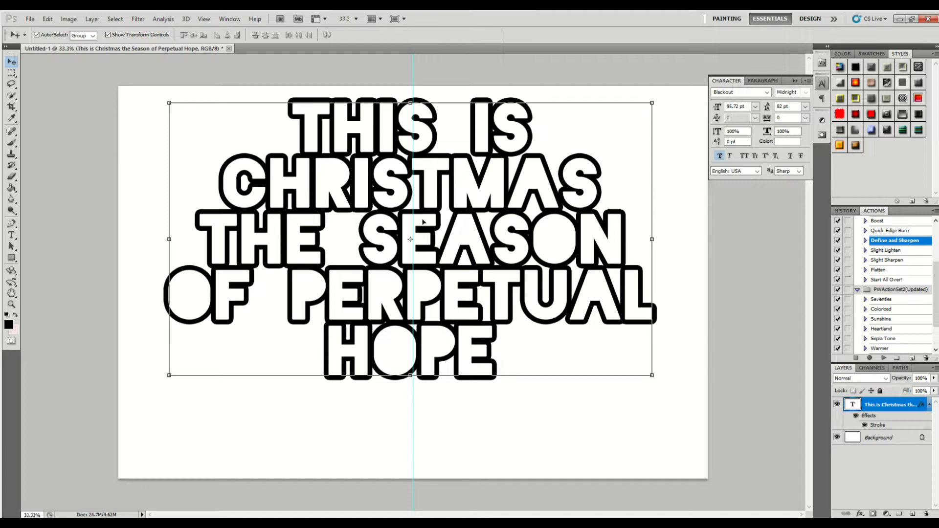
click(794, 81)
- Enlarge the text block proportionally until it nearly fills the canvas width, center it on the vertical guide and commit the transform
drag(432, 207, 404, 204)
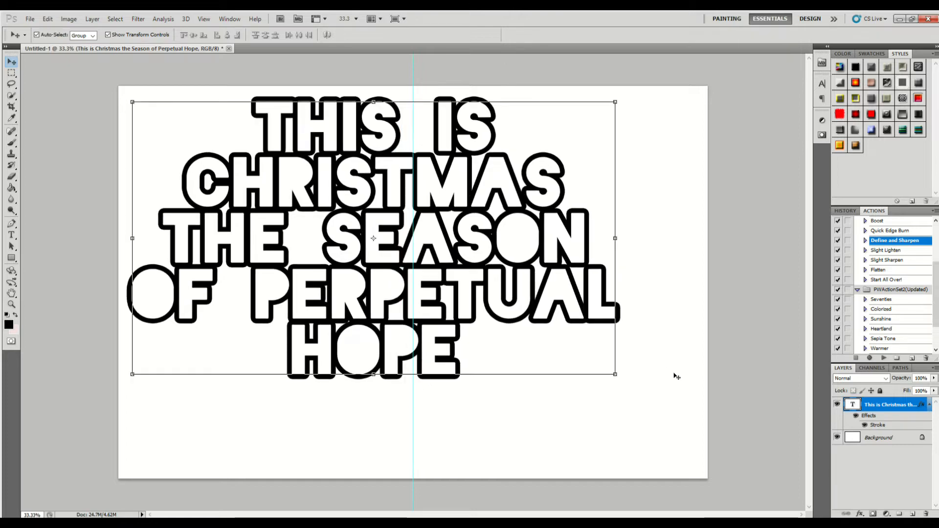
drag(615, 374, 658, 414)
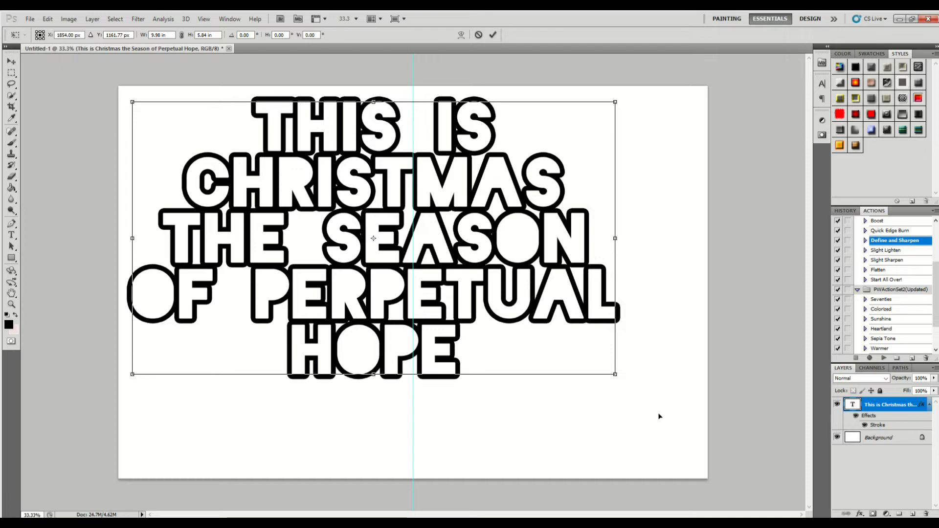
mouse_move(639, 377)
mouse_down()
mouse_move(625, 362)
mouse_move(641, 390)
mouse_up()
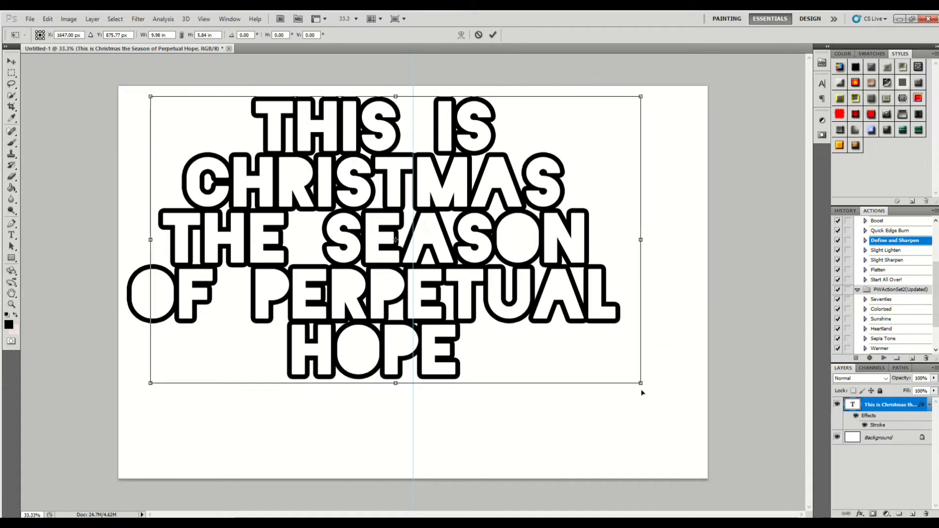
drag(640, 383, 717, 458)
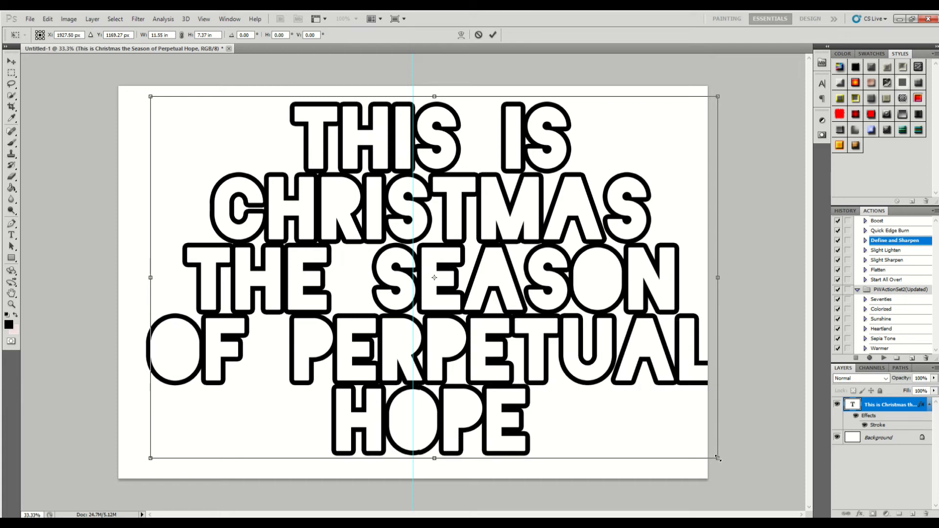
drag(477, 305, 459, 310)
key(Return)
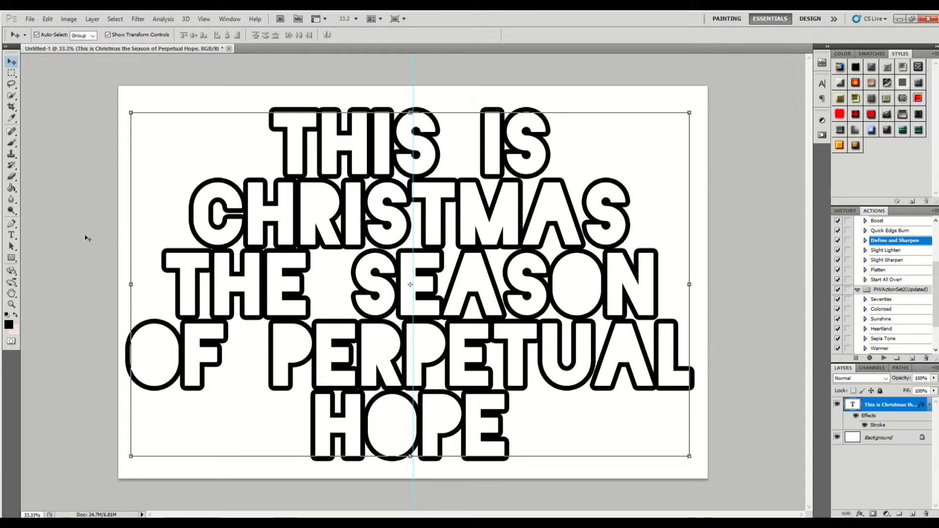
- Hide the Background layer and rasterize the type layer
click(837, 438)
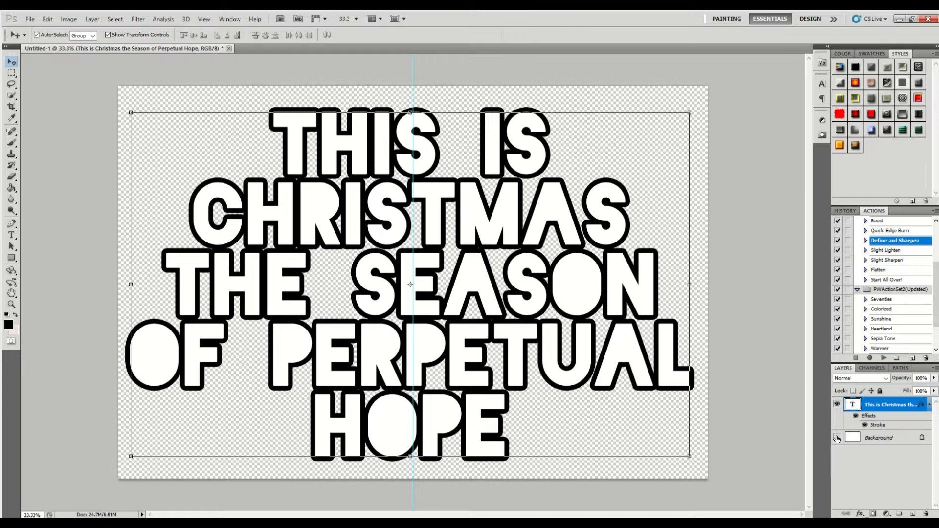
right_click(892, 405)
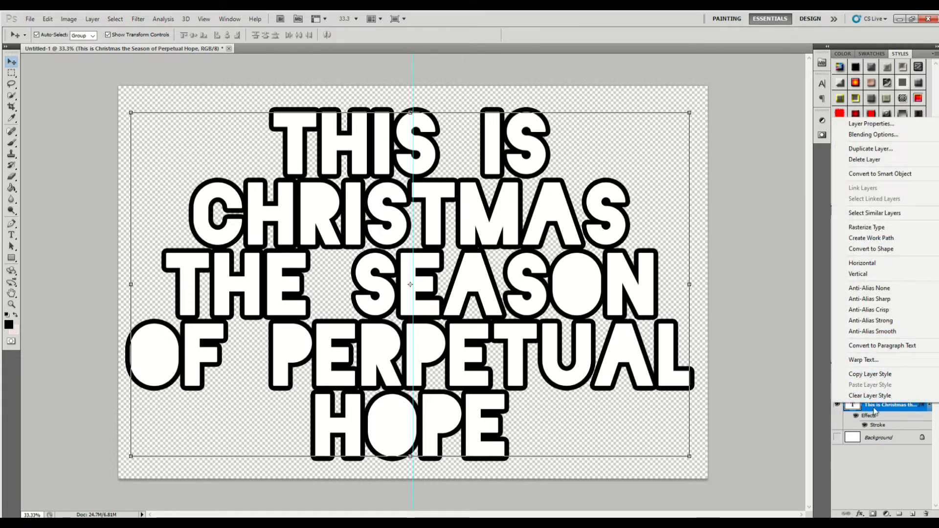
click(880, 228)
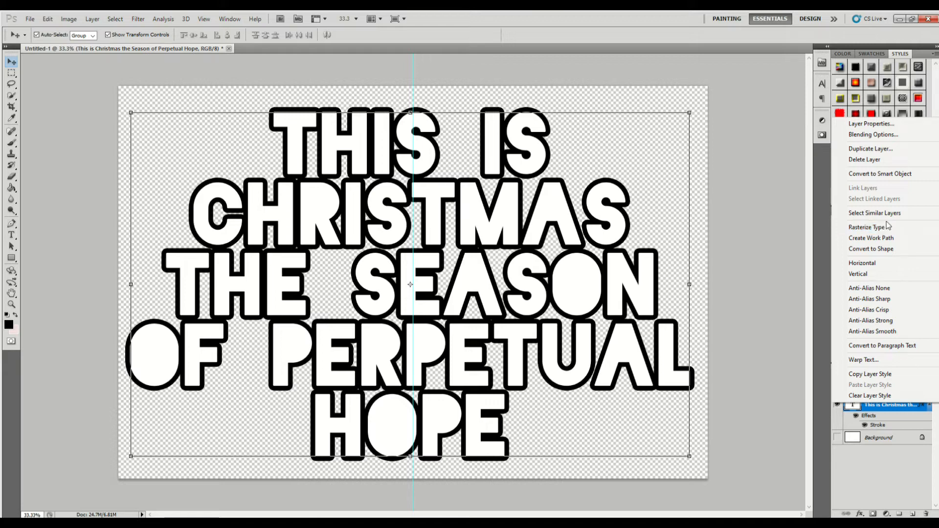
click(888, 226)
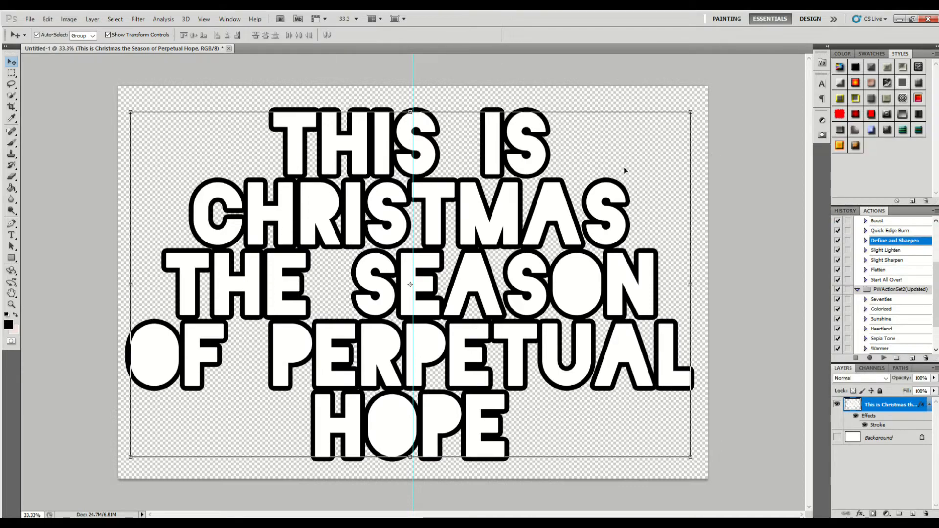
- Switch to the Magic Eraser tool, try it on the letter C of CHRISTMAS and undo that erasure
click(12, 176)
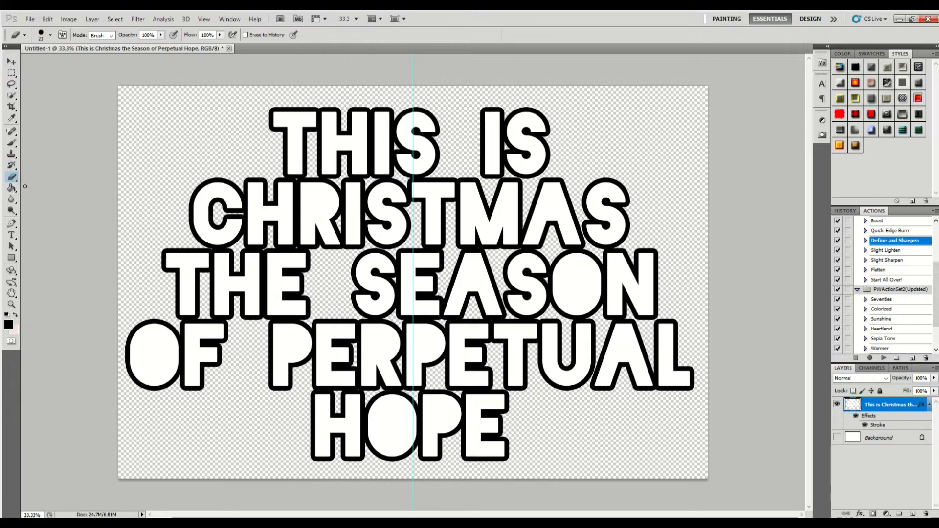
click(12, 176)
click(48, 198)
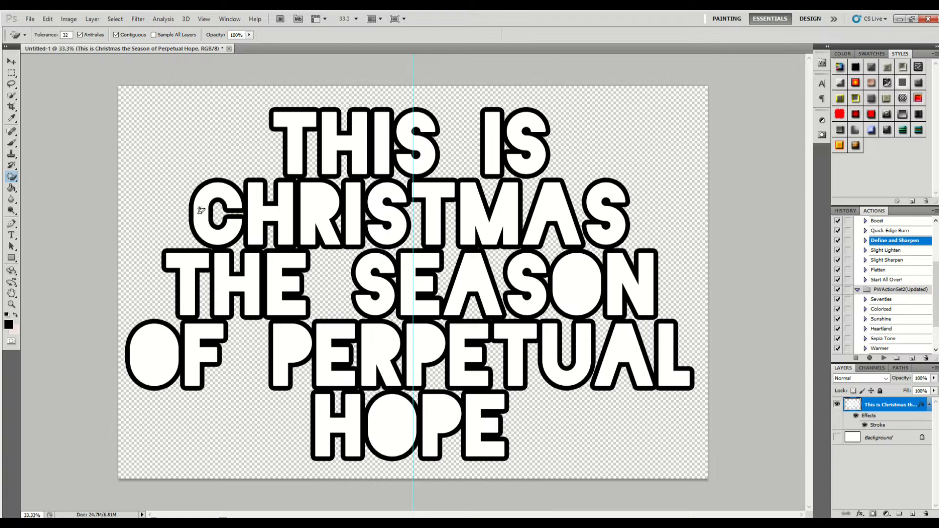
click(202, 211)
key(ctrl+z)
- Flatten the image and discard the hidden layers
right_click(901, 406)
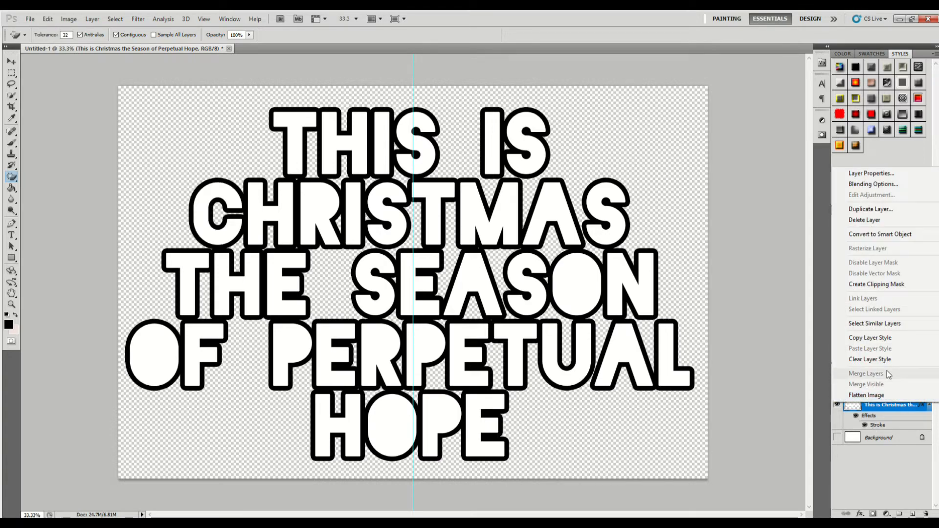
click(882, 399)
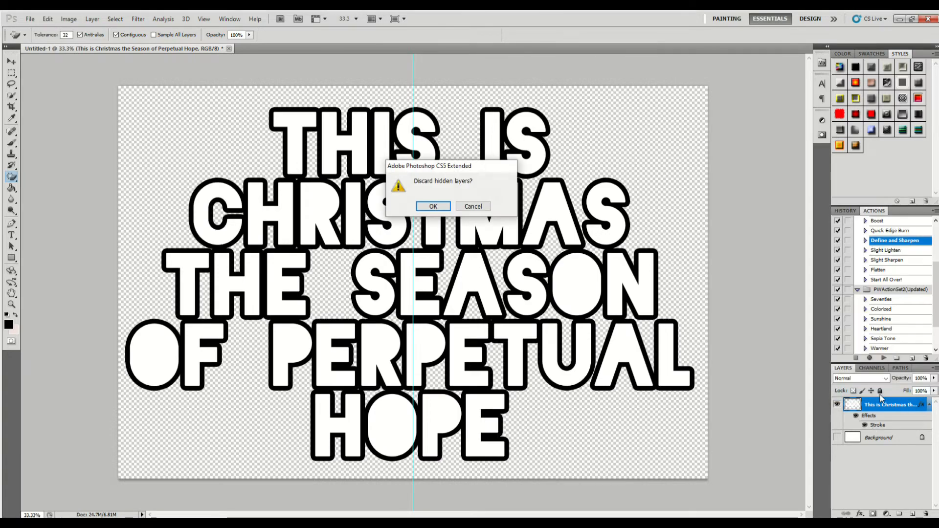
click(427, 205)
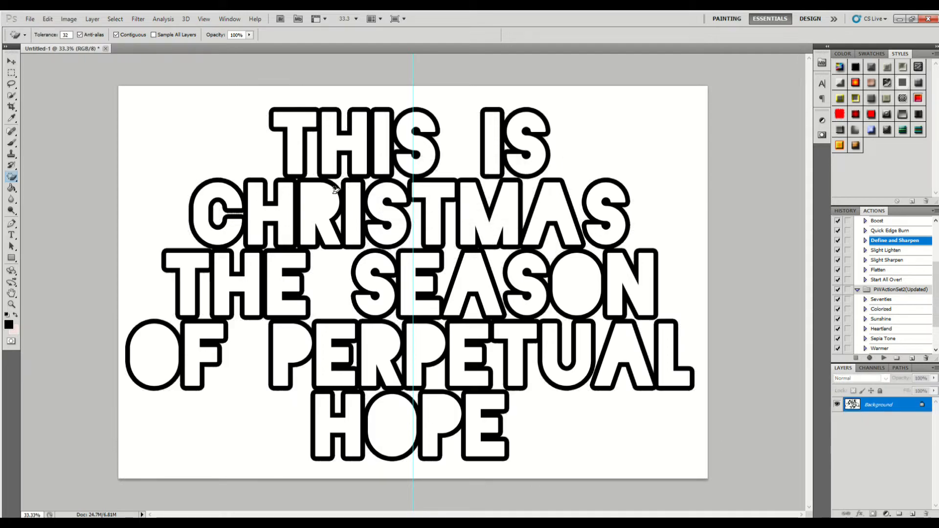
- Erase the white fill inside every letter of THIS IS and the white background around the lettering with the Magic Eraser
click(293, 151)
click(345, 141)
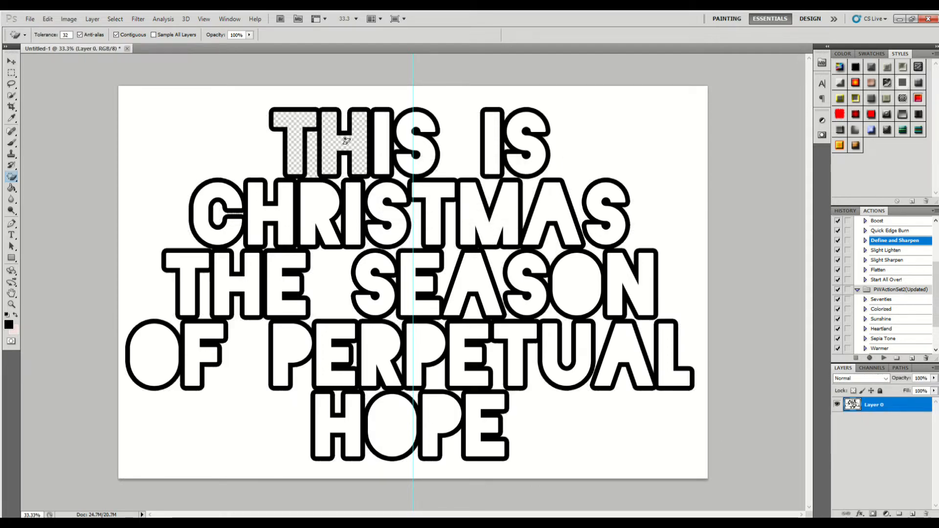
click(383, 131)
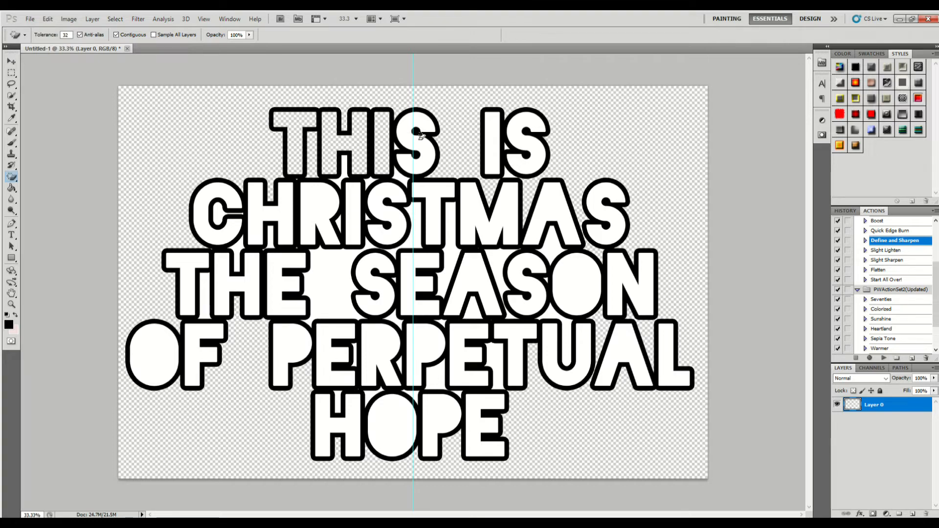
click(405, 133)
click(493, 146)
click(531, 150)
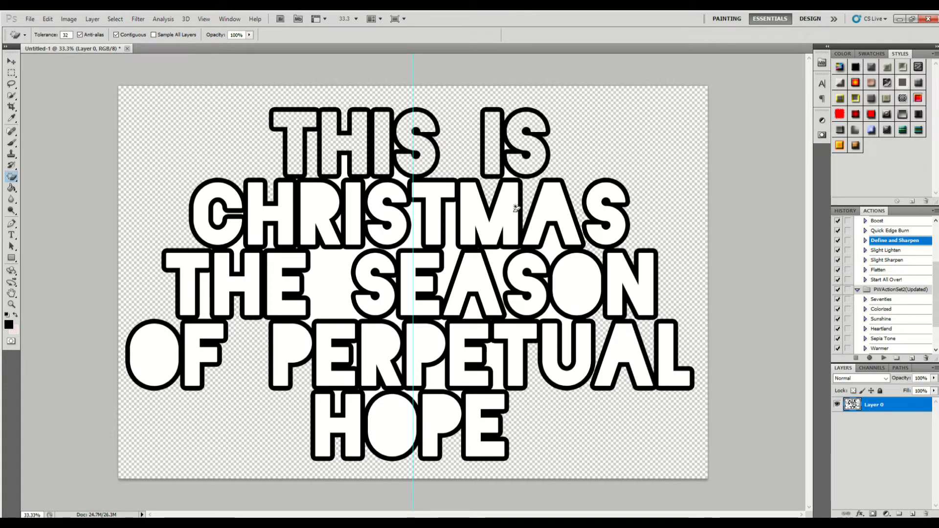
- Erase the white fill from the letters M, A and S ending CHRISTMAS and the O and N ending SEASON
click(511, 188)
click(554, 217)
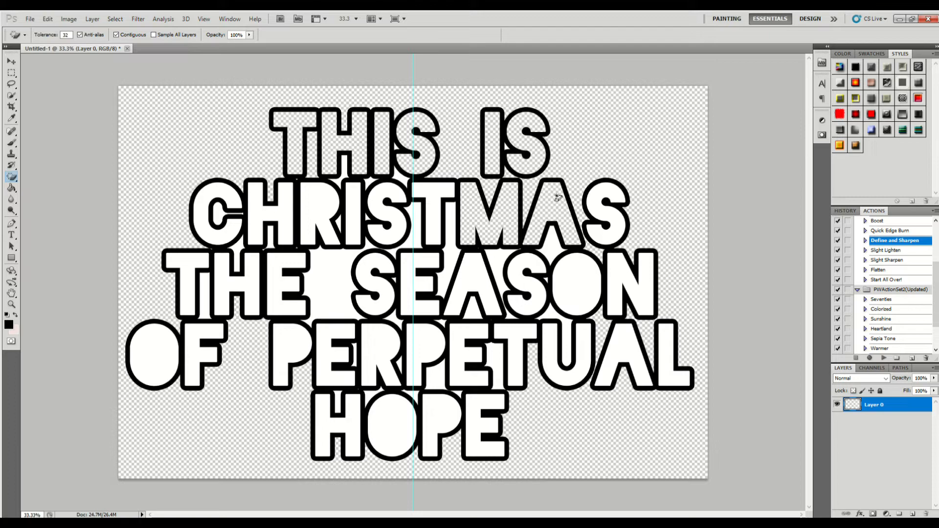
click(599, 215)
click(616, 271)
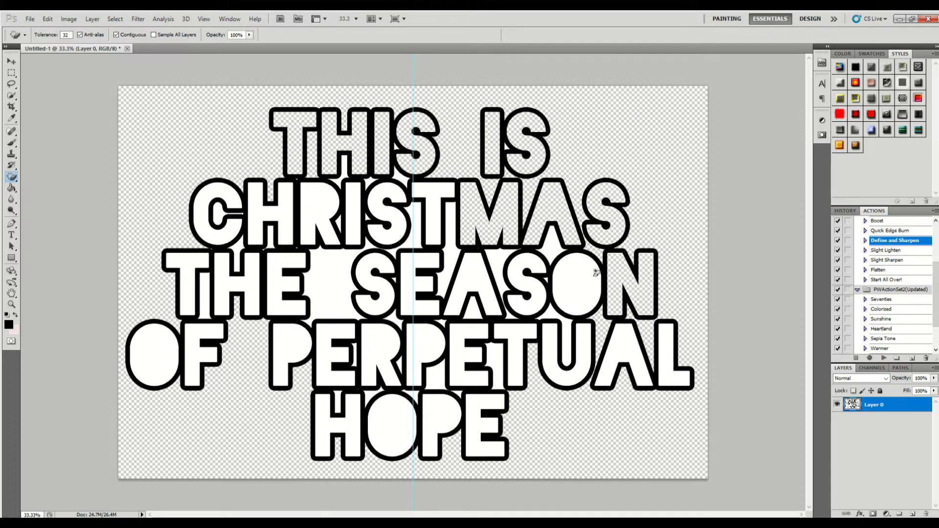
click(587, 275)
click(500, 255)
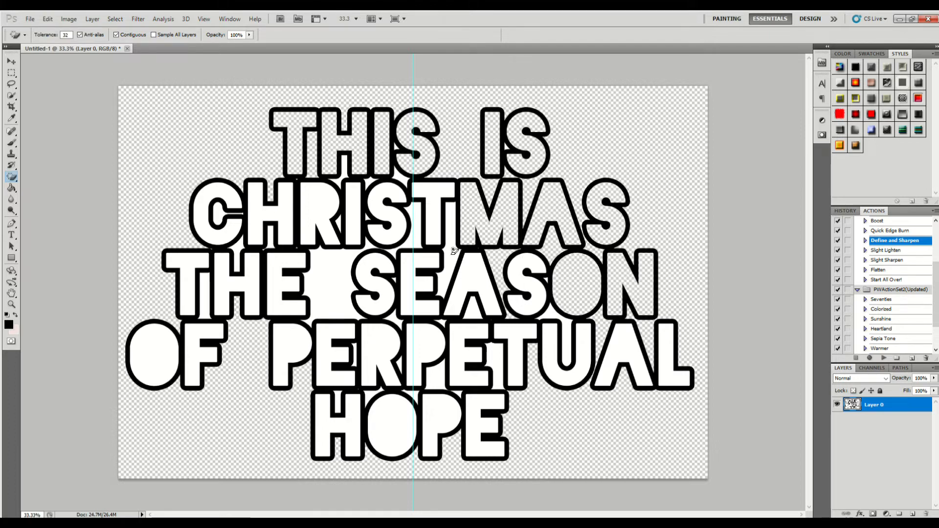
click(453, 249)
click(415, 226)
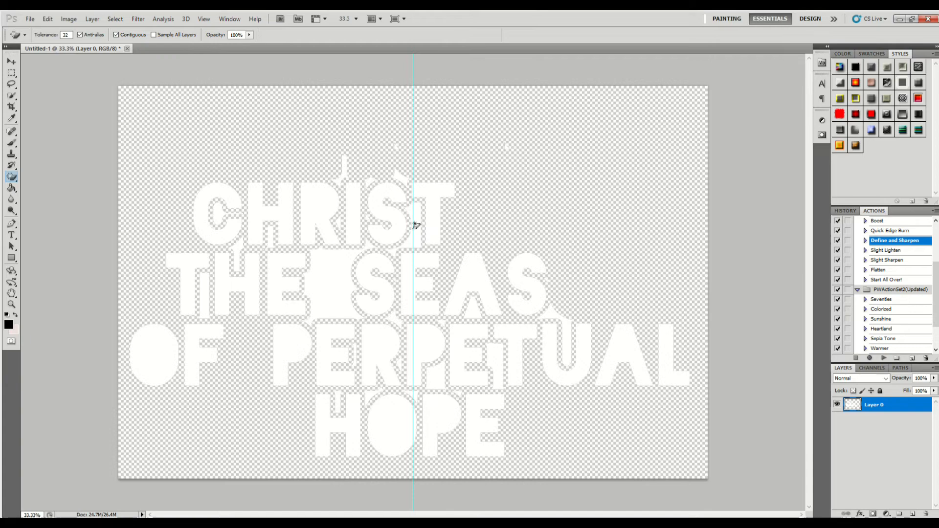
key(ctrl+z)
- Erase the white fill from the letters C, H, R, I, S and T that begin CHRISTMAS
click(416, 214)
click(389, 213)
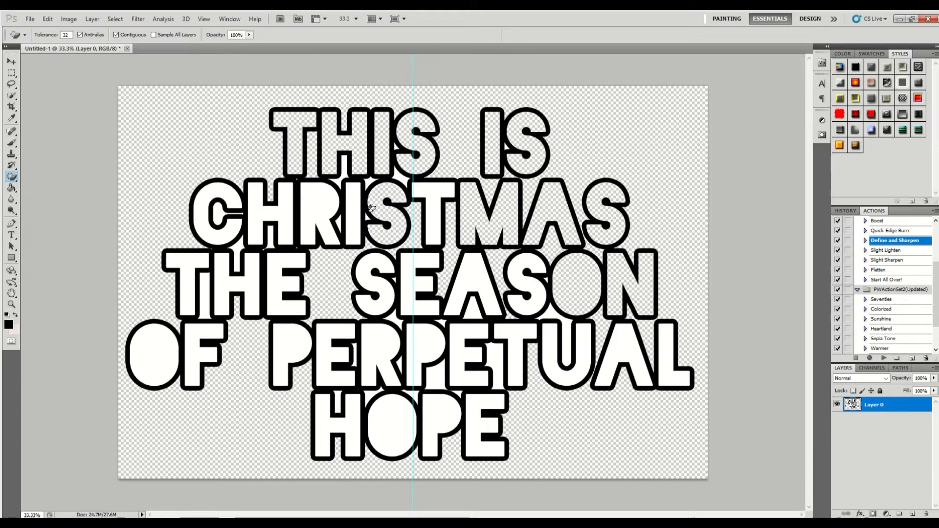
click(425, 193)
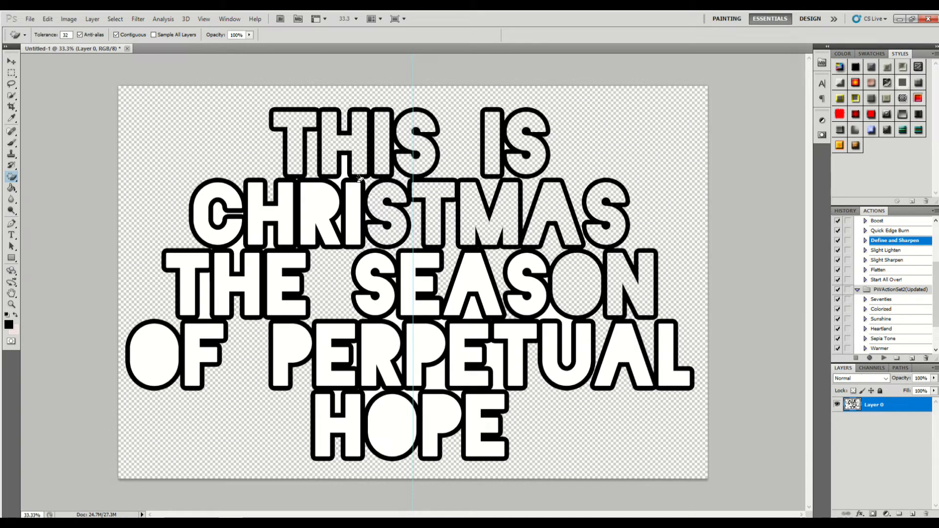
click(331, 213)
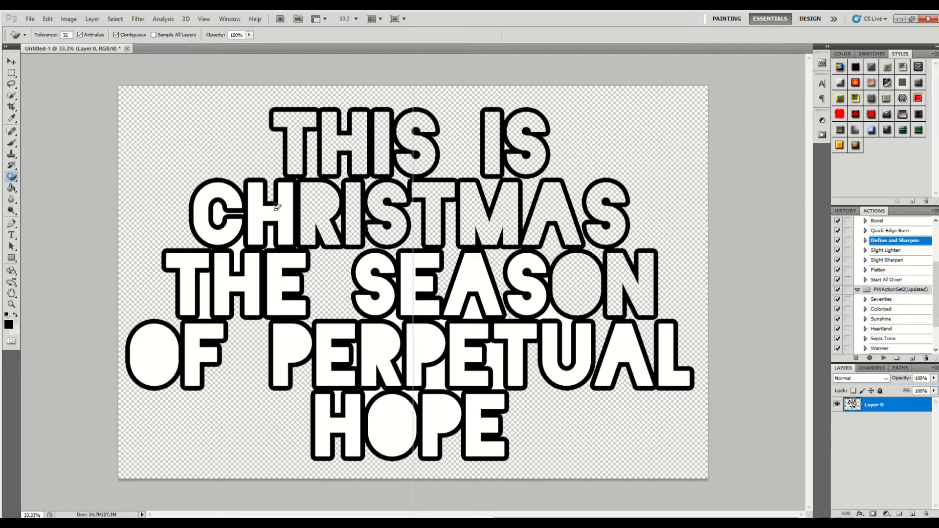
click(255, 229)
click(213, 215)
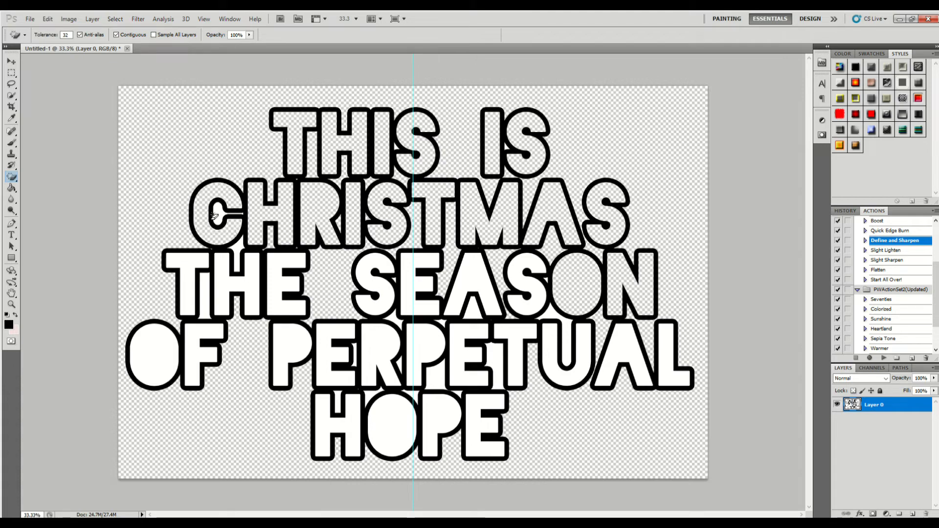
- Erase the white fill from every letter of THE and OF with the Magic Eraser
click(228, 271)
click(206, 294)
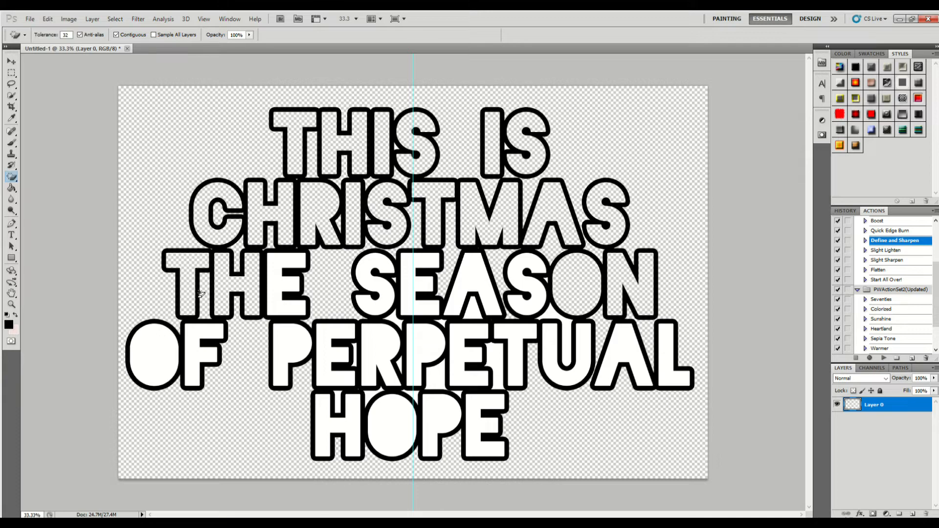
click(272, 289)
click(195, 342)
click(151, 354)
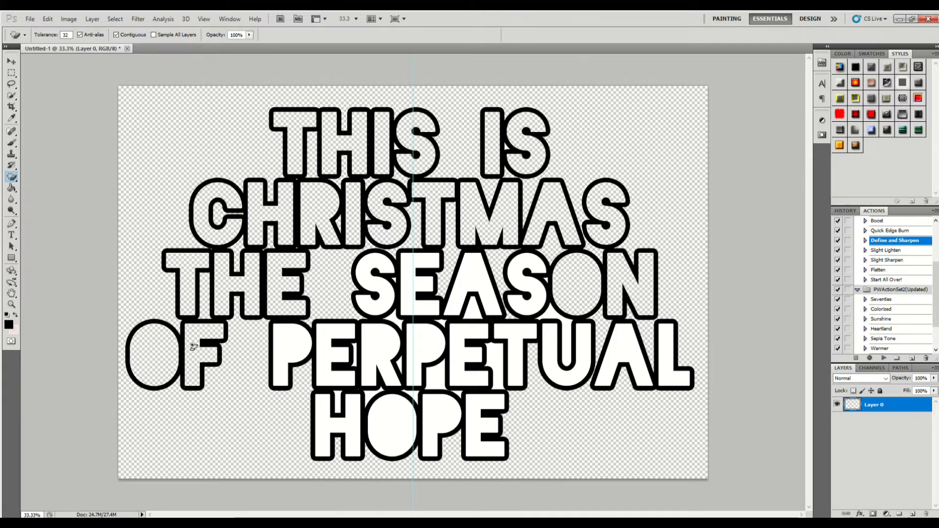
- Erase the white fill from the P and E that begin PERPETUAL and from the small gap beside that E
click(277, 344)
click(328, 344)
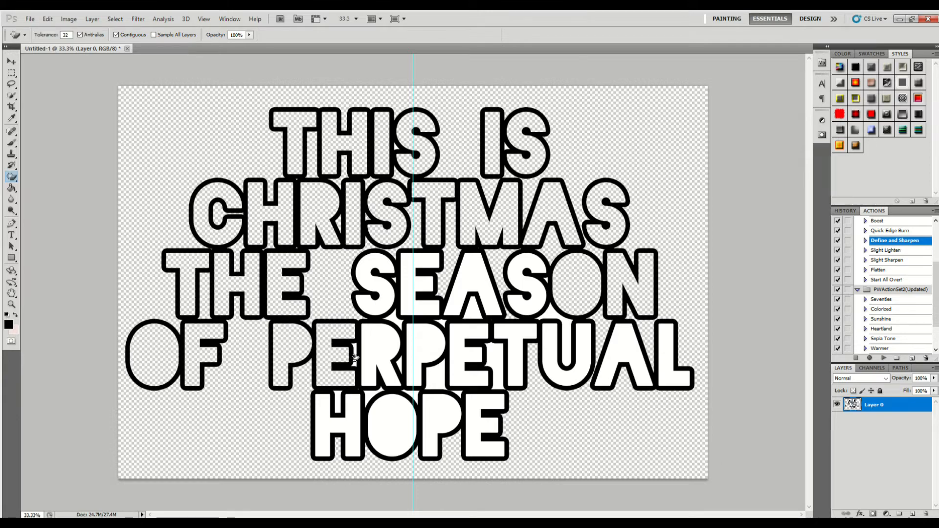
click(354, 357)
- Erase the white fill from all four letters of HOPE
click(351, 407)
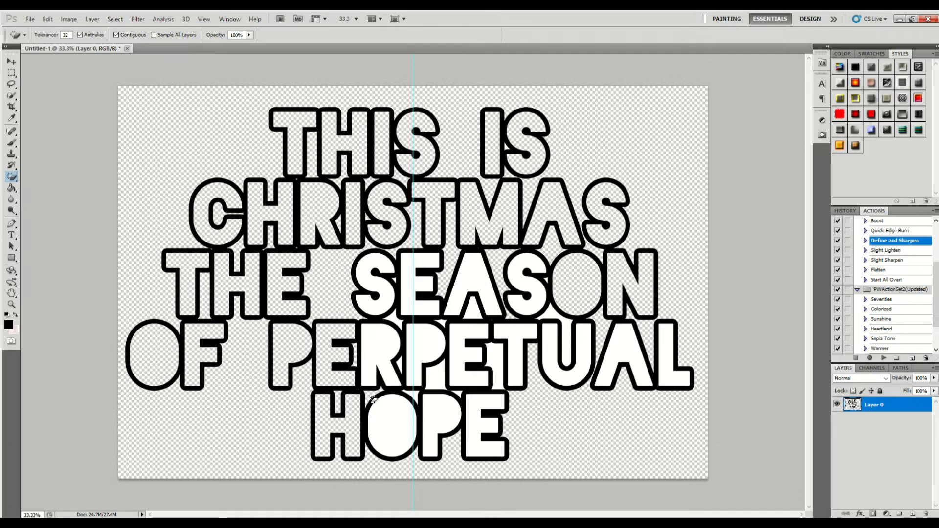
click(386, 408)
click(445, 412)
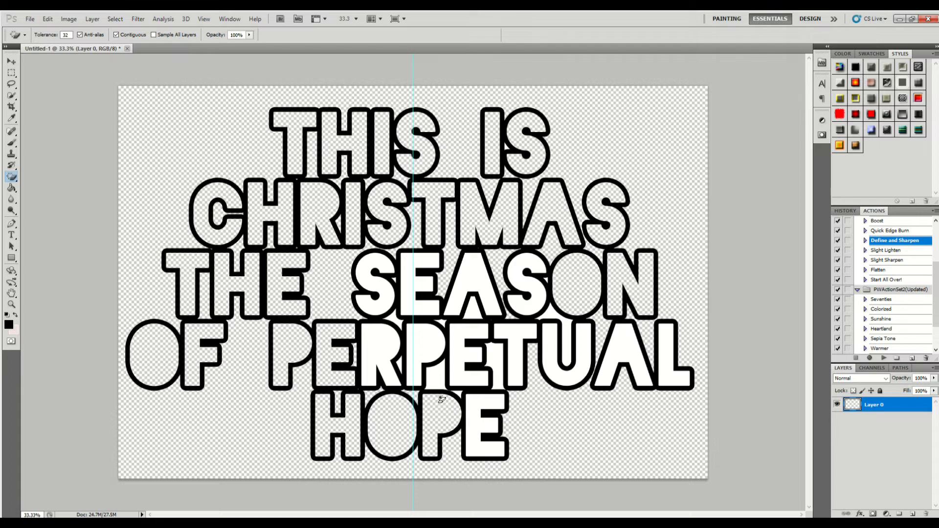
click(477, 402)
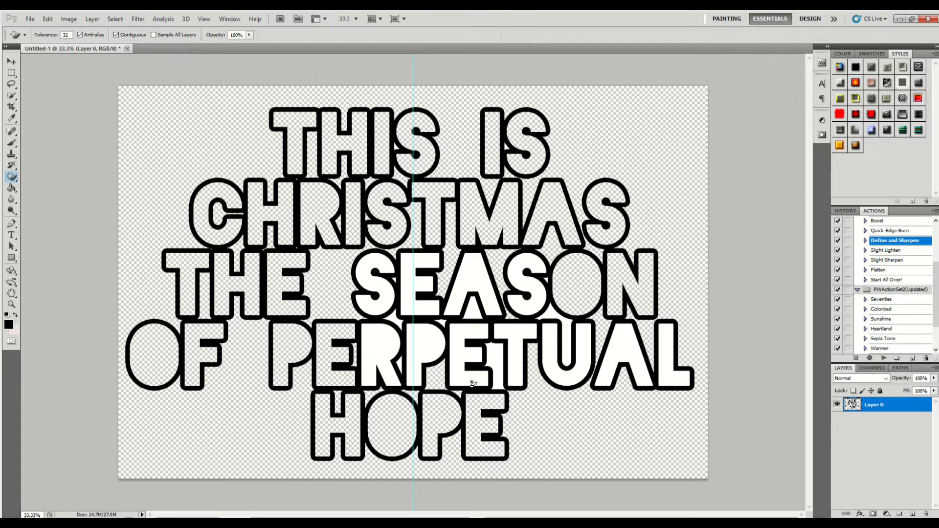
- Erase the white fill from the letters E, T, U, A and L ending PERPETUAL and from the gap between E and T
click(494, 379)
click(508, 361)
click(513, 357)
click(548, 350)
click(567, 340)
click(617, 345)
click(666, 348)
- Erase the white fill from the letters S, E, A and S that begin SEASON
click(521, 286)
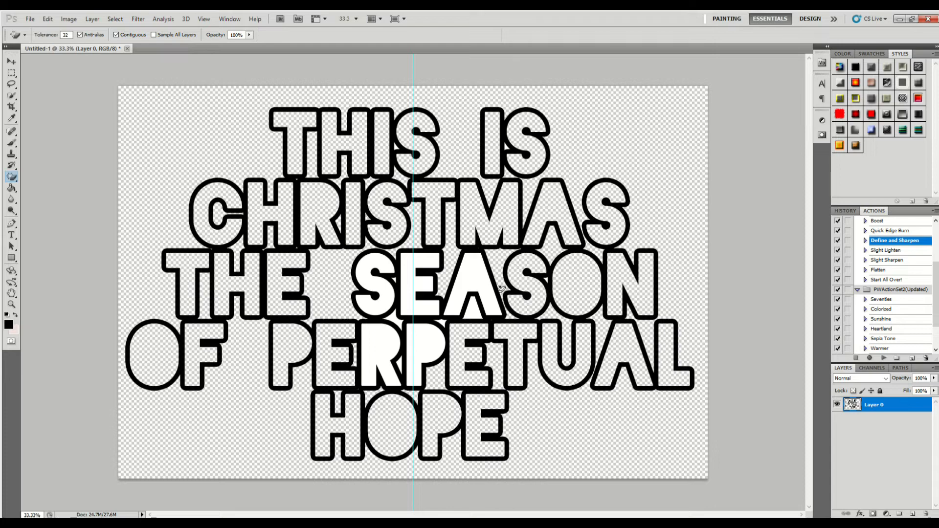
click(457, 283)
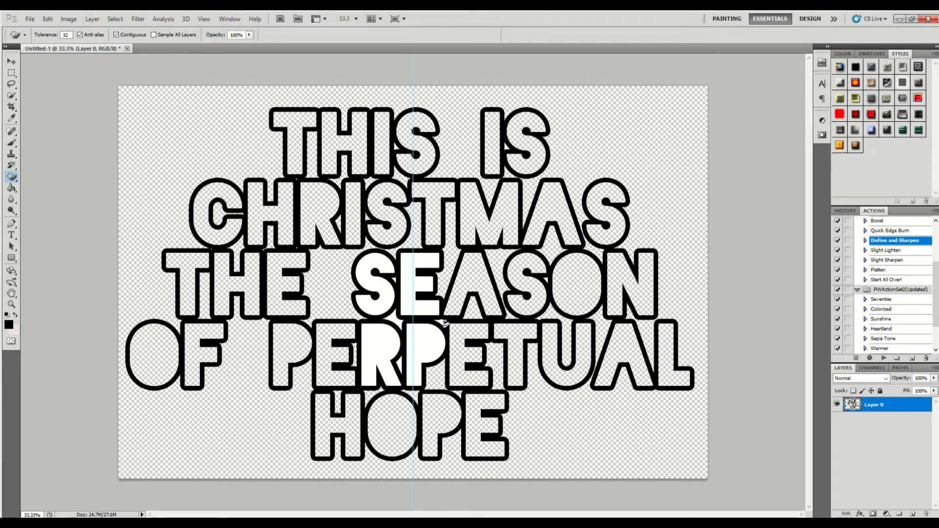
click(428, 311)
click(384, 307)
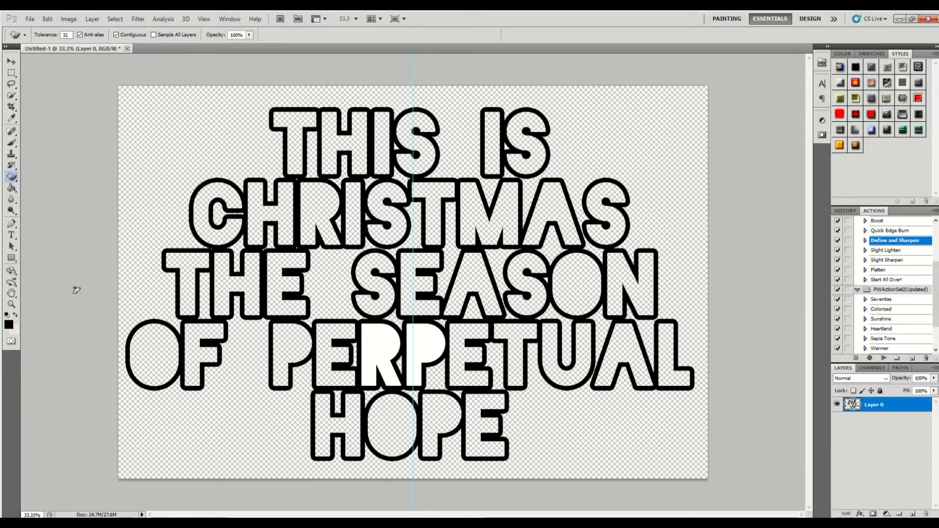
- Erase the remaining white fill from the R and second P in the middle of PERPETUAL
click(12, 188)
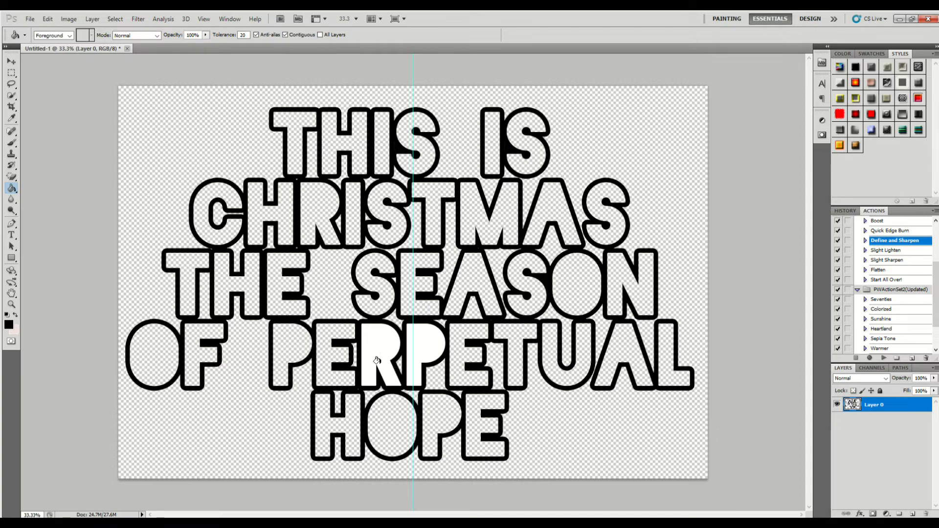
click(386, 335)
click(423, 337)
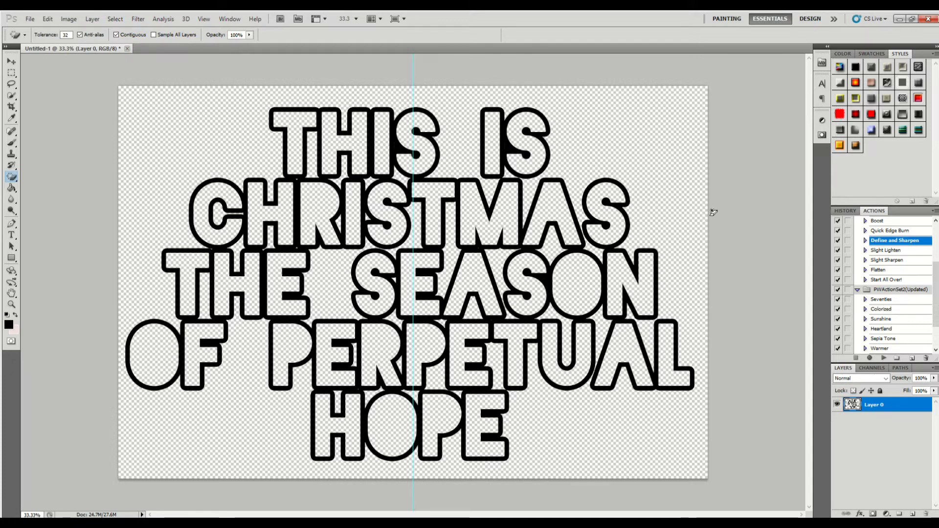
- Examine the letter tracking options in the character settings and close them without choosing a value
click(822, 84)
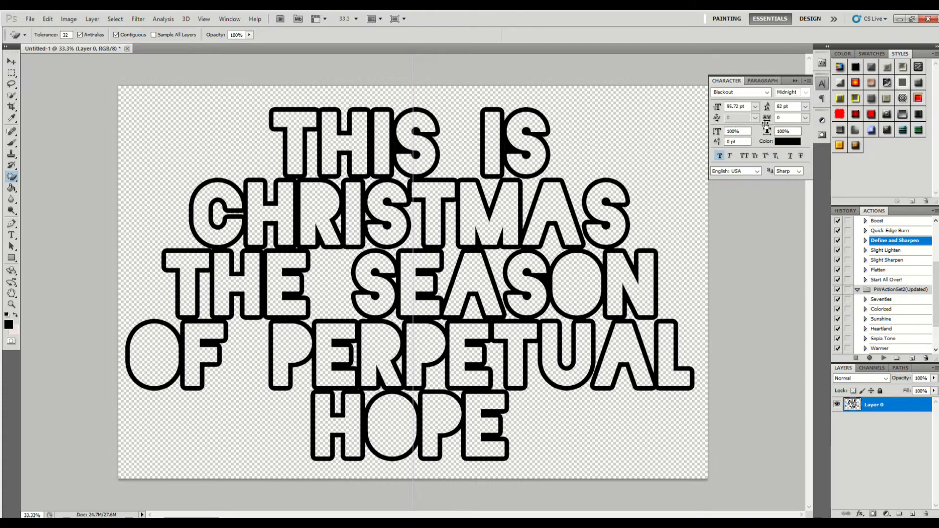
click(804, 118)
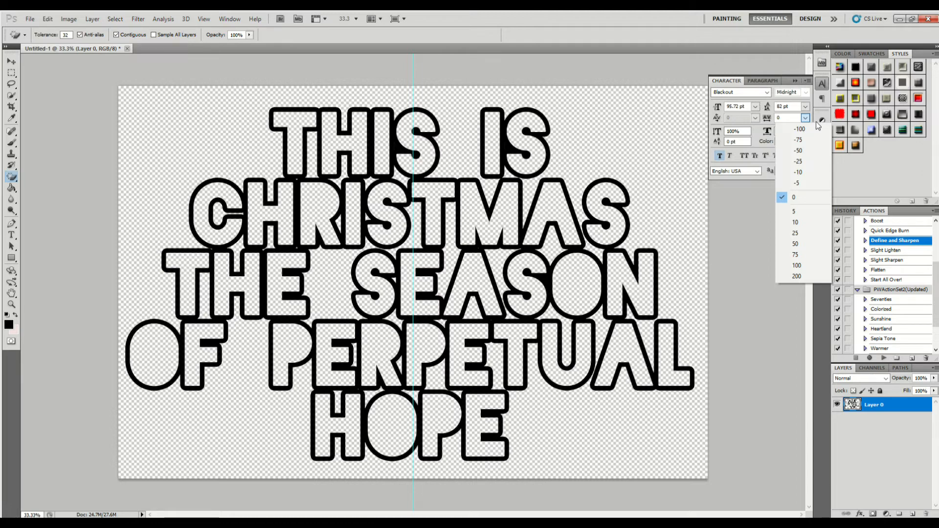
click(800, 84)
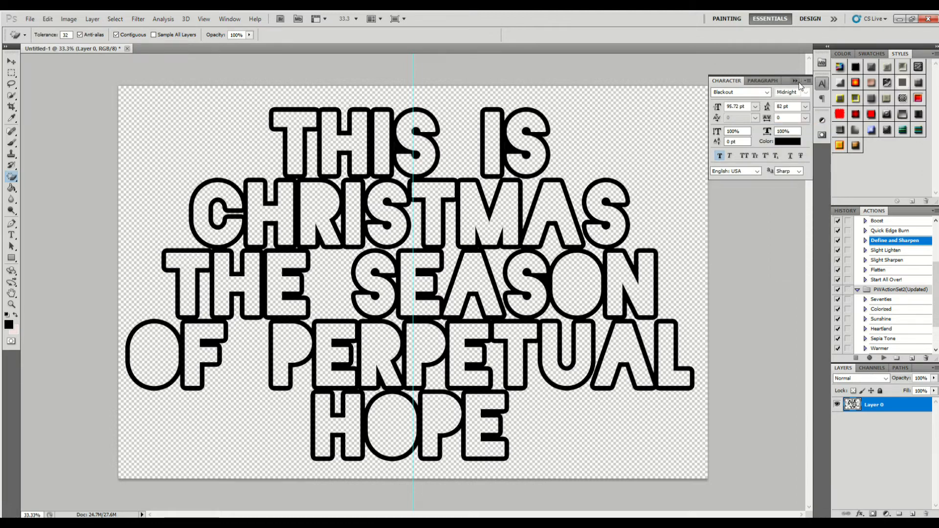
click(729, 80)
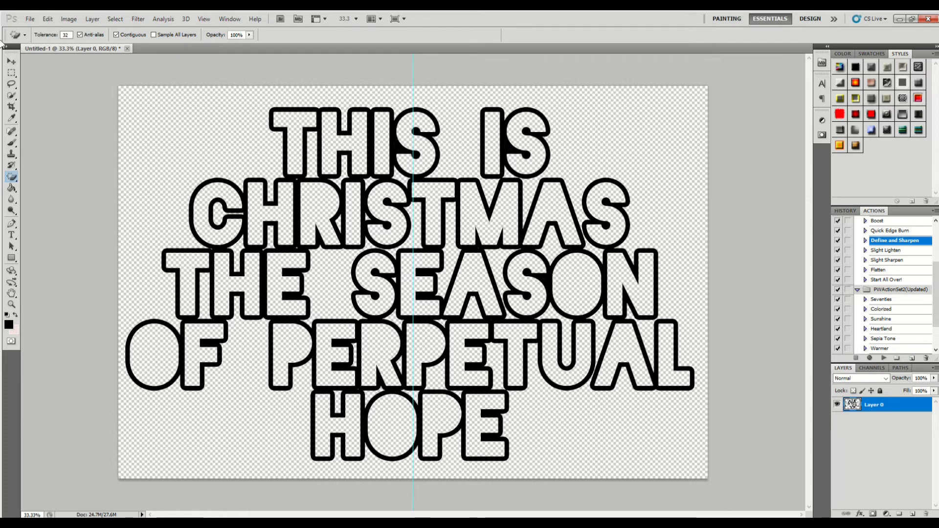
- Save a non-interlaced PNG copy of the transparent outlined lettering to the Desktop with the file name examp
click(30, 20)
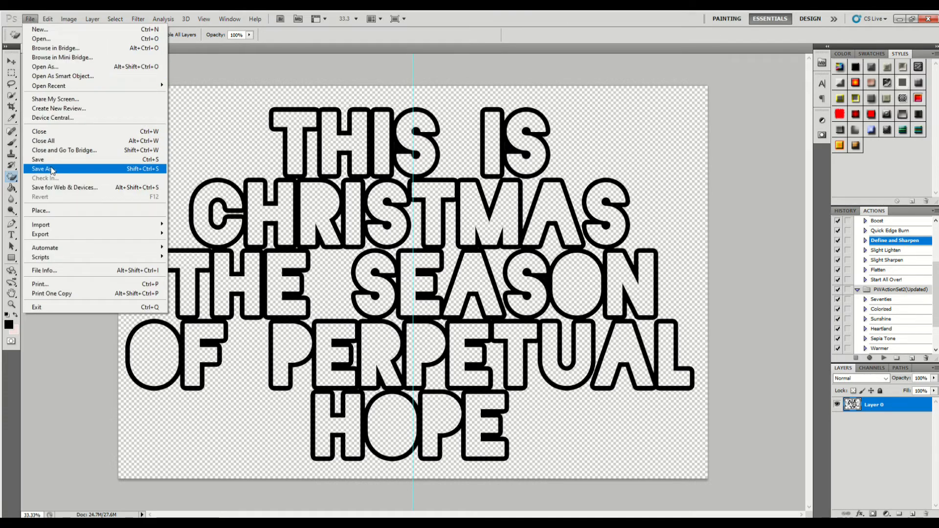
click(51, 167)
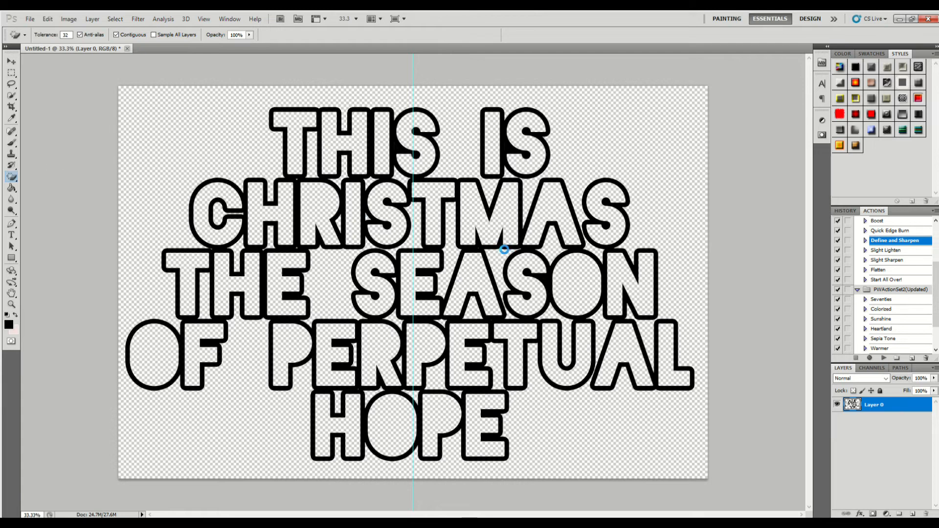
click(473, 268)
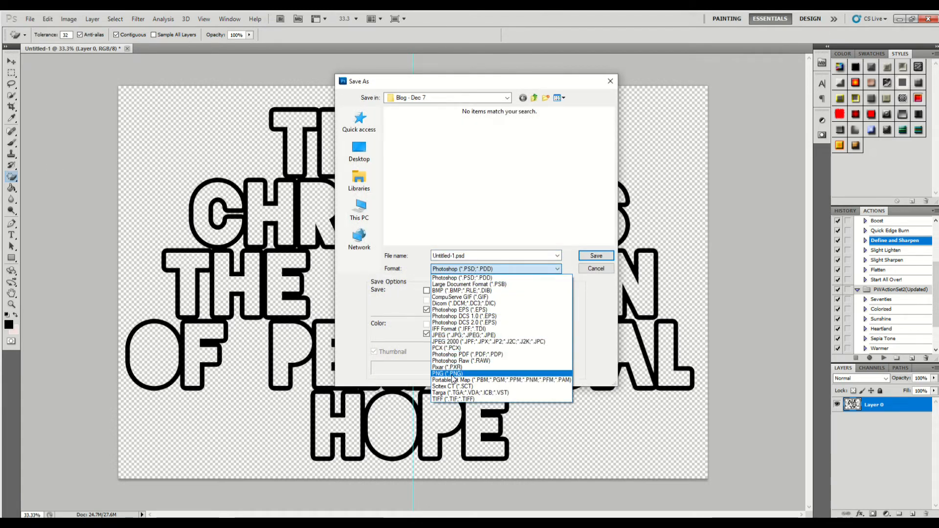
click(452, 374)
click(353, 153)
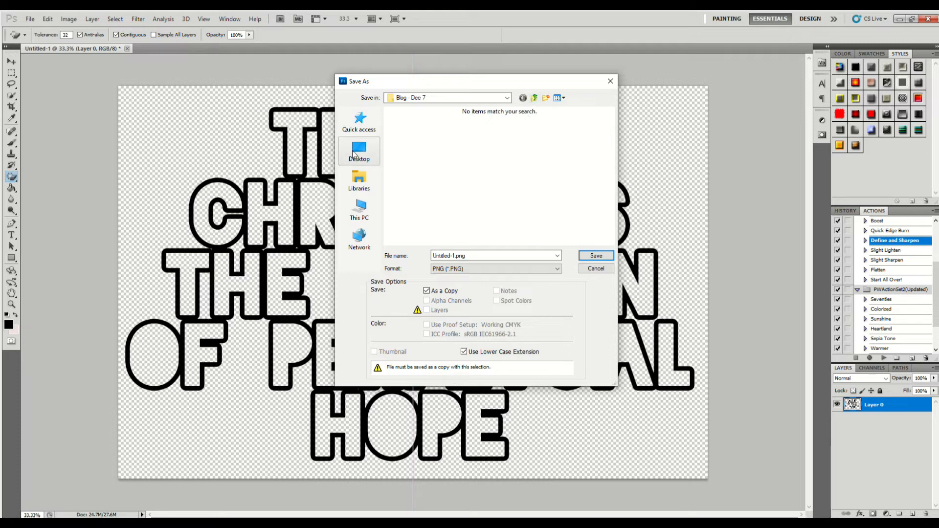
double_click(491, 255)
text(example 1)
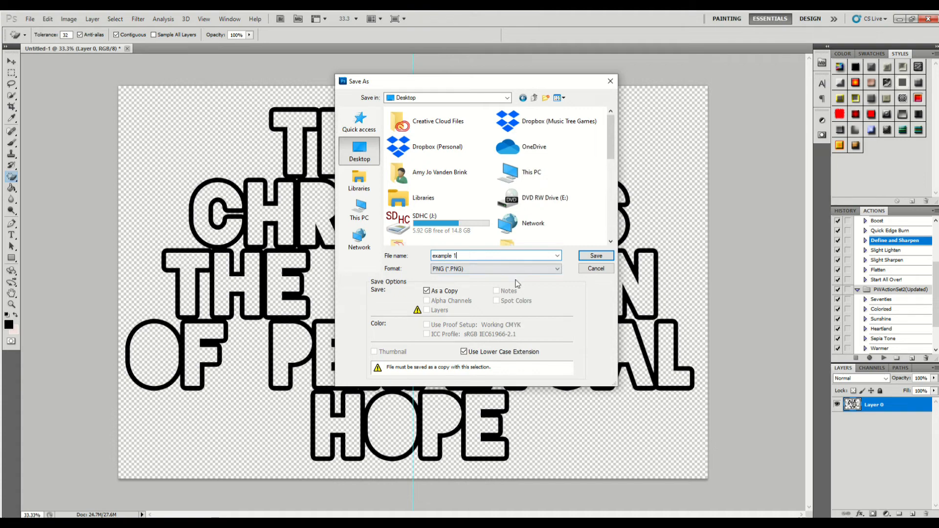
click(585, 259)
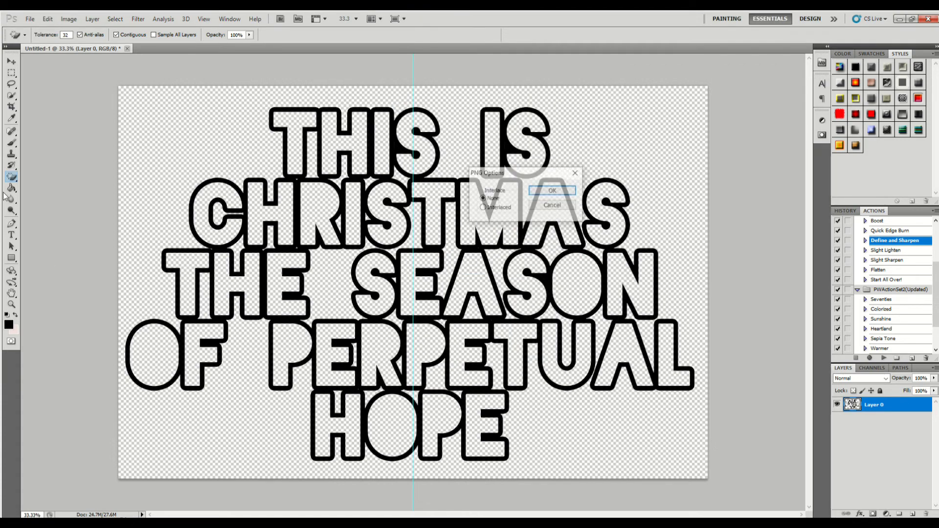
click(554, 191)
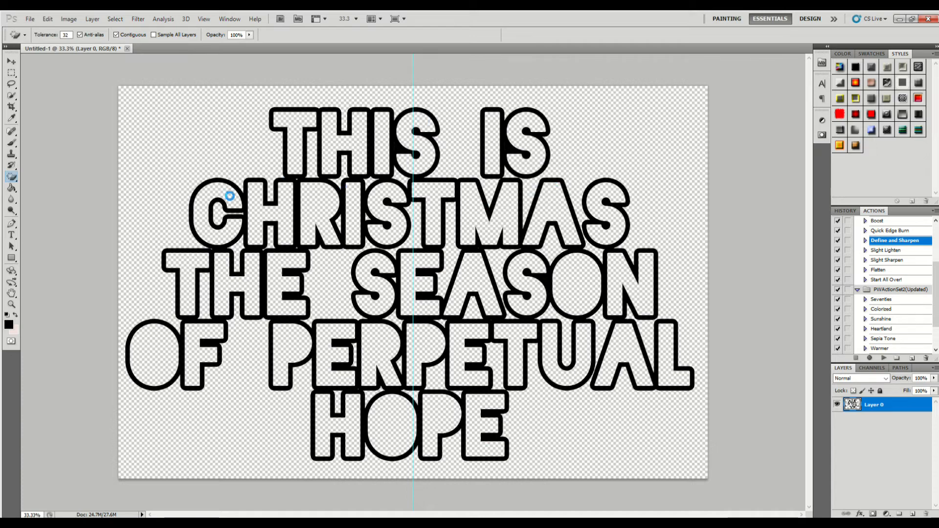
- Fill the inside of every letter of CHRISTMAS with black using the Paint Bucket
click(12, 187)
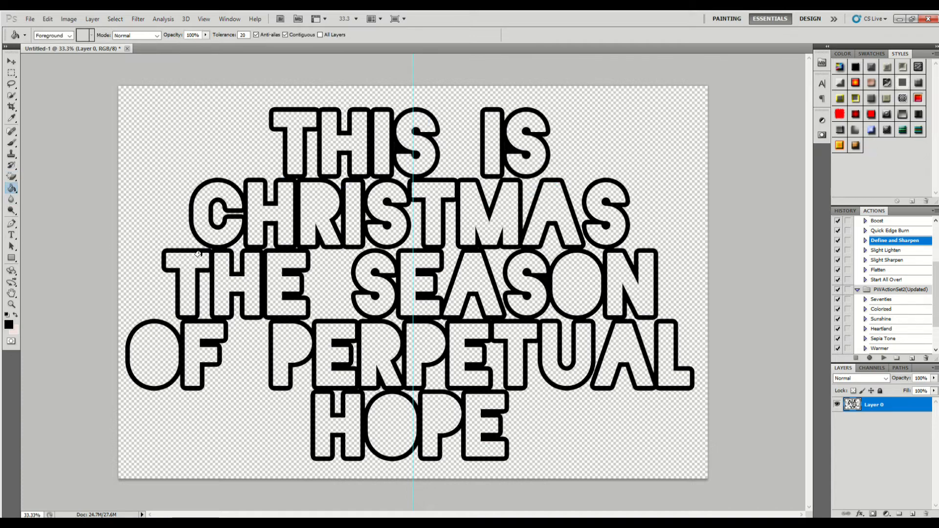
click(211, 233)
click(215, 216)
click(269, 212)
click(318, 210)
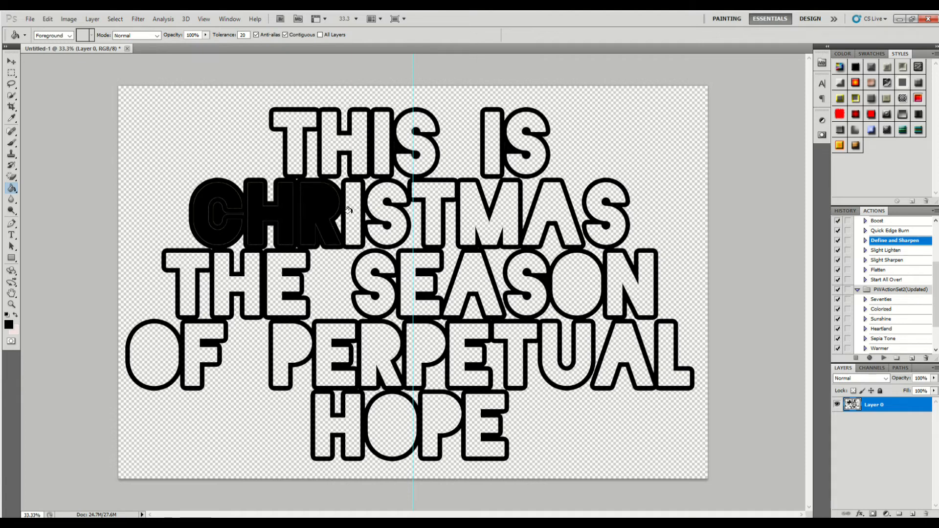
click(352, 215)
click(389, 210)
click(433, 215)
click(511, 212)
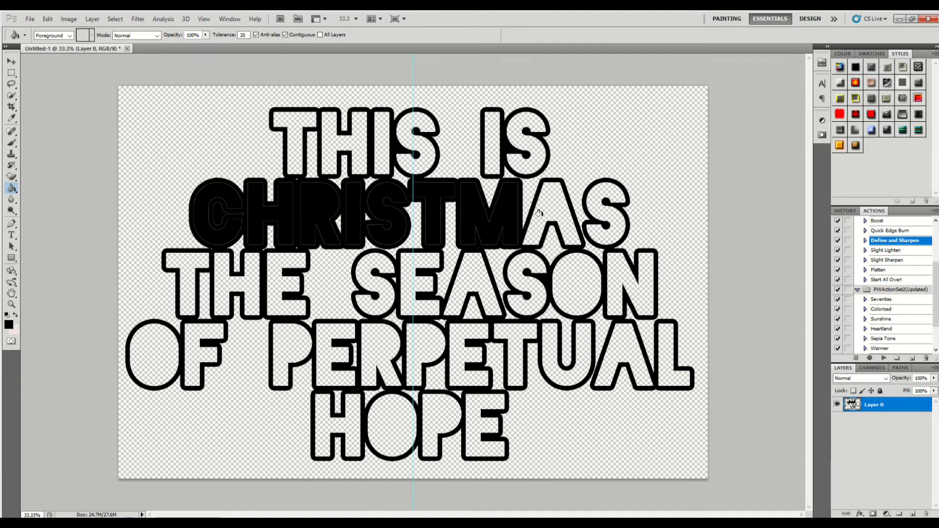
click(539, 213)
click(594, 215)
- Fill the letters E, A, S, O and N ending SEASON with black
click(631, 283)
click(560, 286)
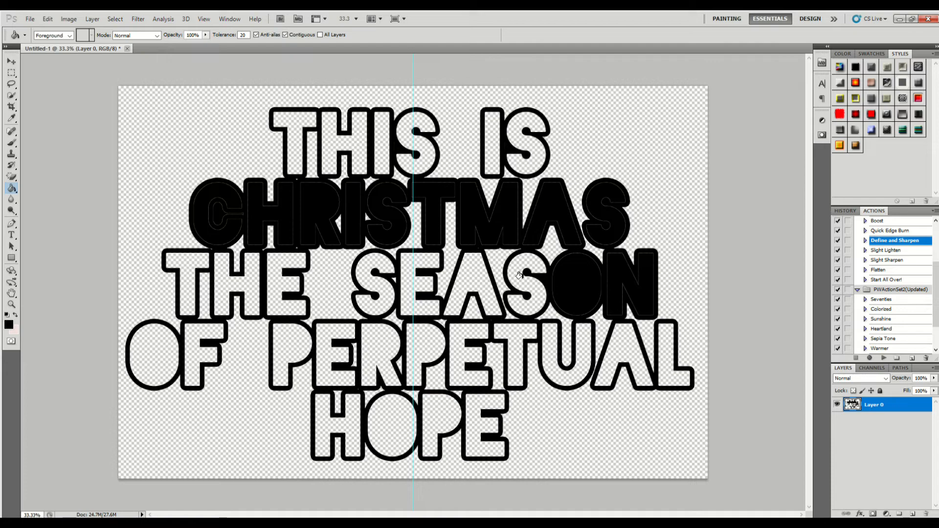
click(520, 275)
click(450, 276)
click(413, 280)
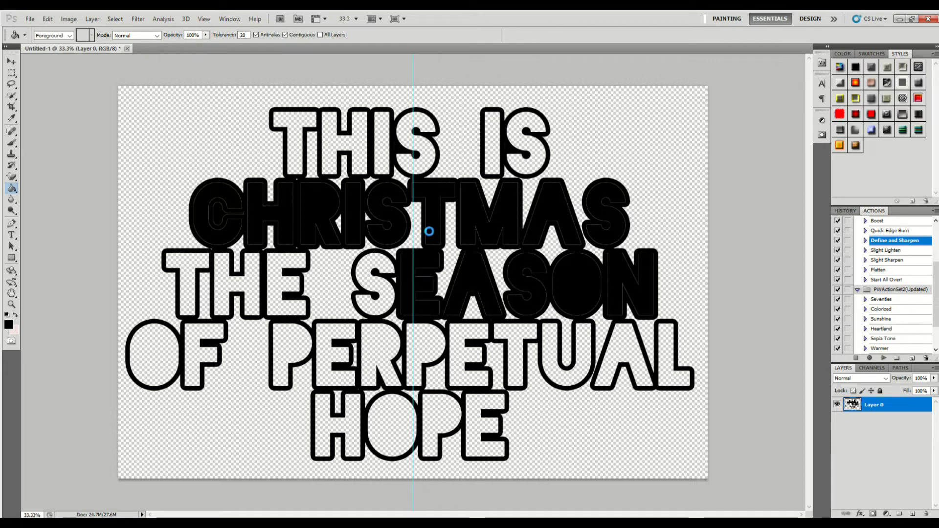
- Fill the inside of every letter of THIS IS with black
click(490, 133)
click(514, 130)
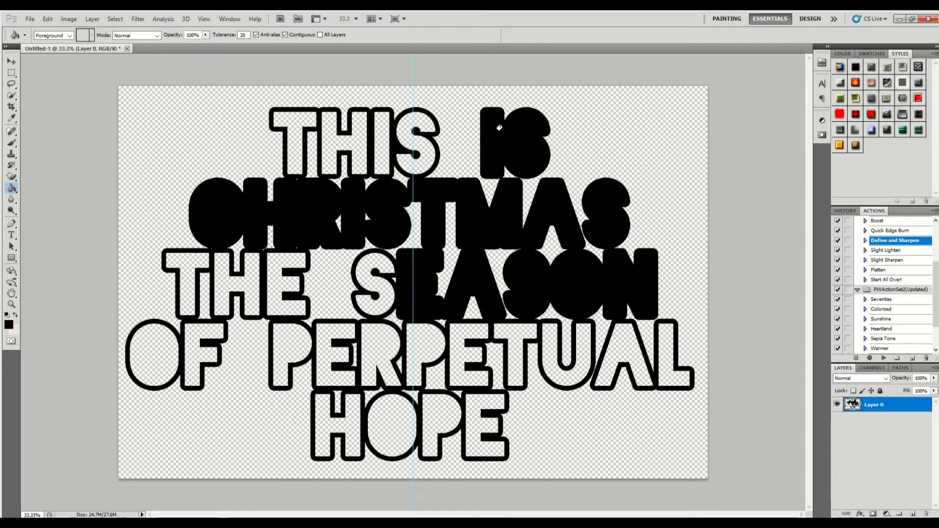
click(405, 131)
click(378, 130)
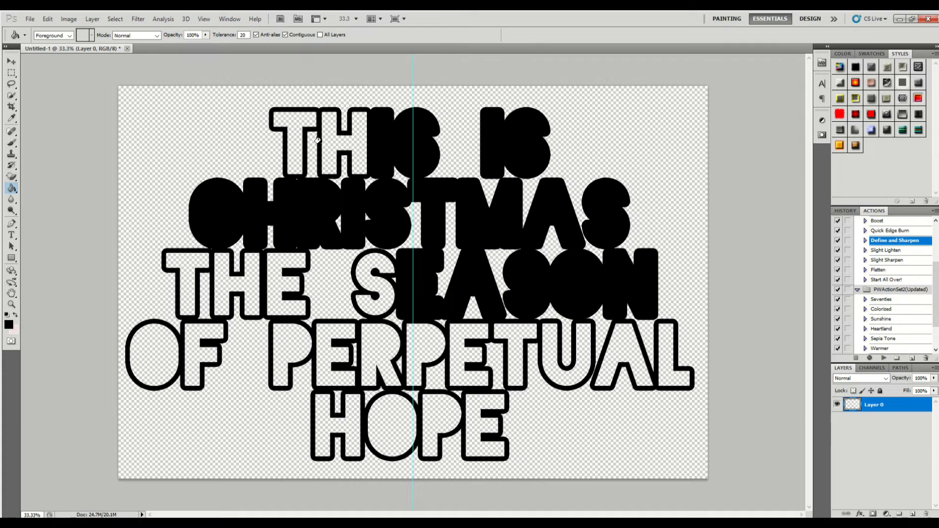
click(317, 140)
click(294, 141)
- Fill the letters of THE and OF with black
click(265, 266)
click(253, 277)
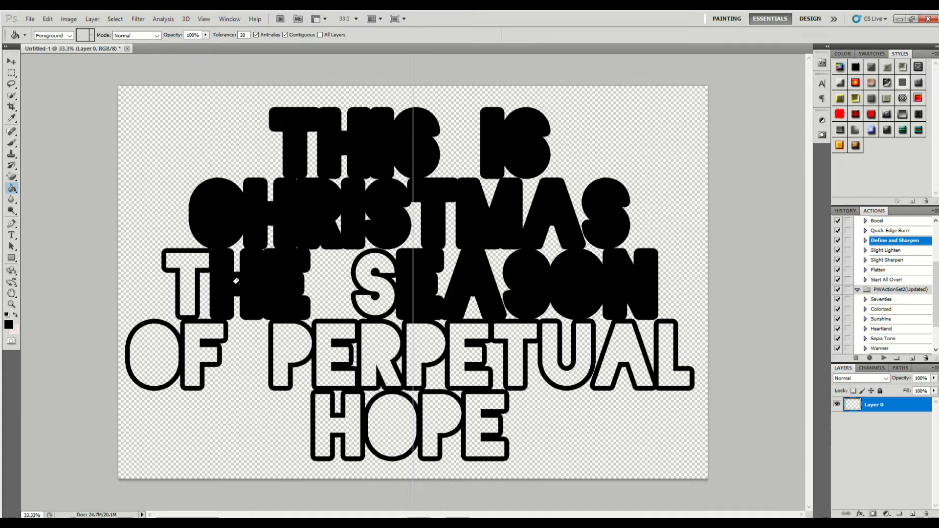
click(186, 282)
click(186, 345)
click(160, 346)
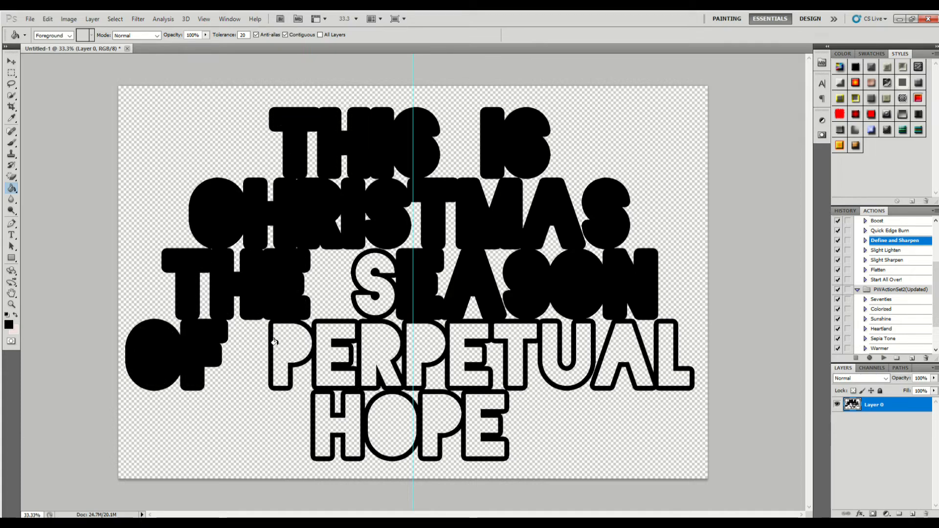
- Fill all the letters of PERPETUAL and the first S of SEASON with black
click(274, 342)
click(317, 343)
click(376, 284)
click(396, 347)
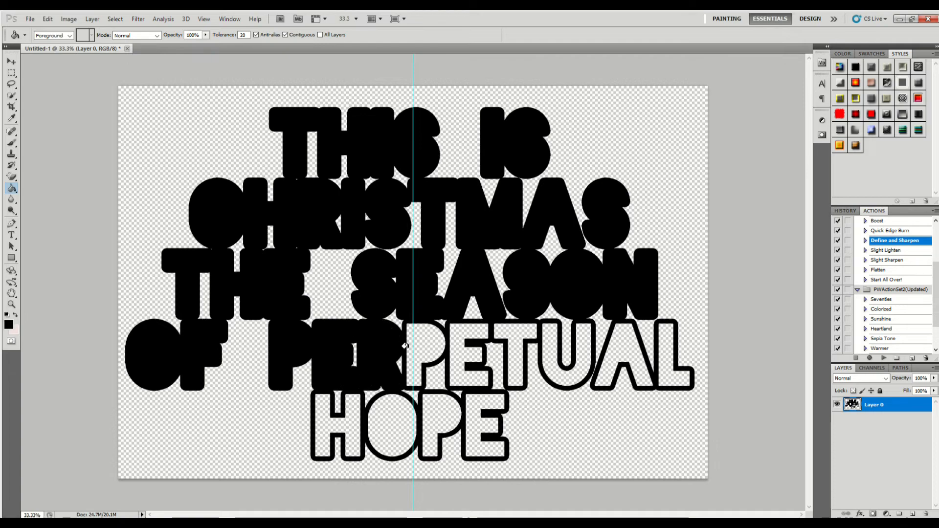
click(426, 343)
click(464, 344)
click(509, 345)
click(550, 346)
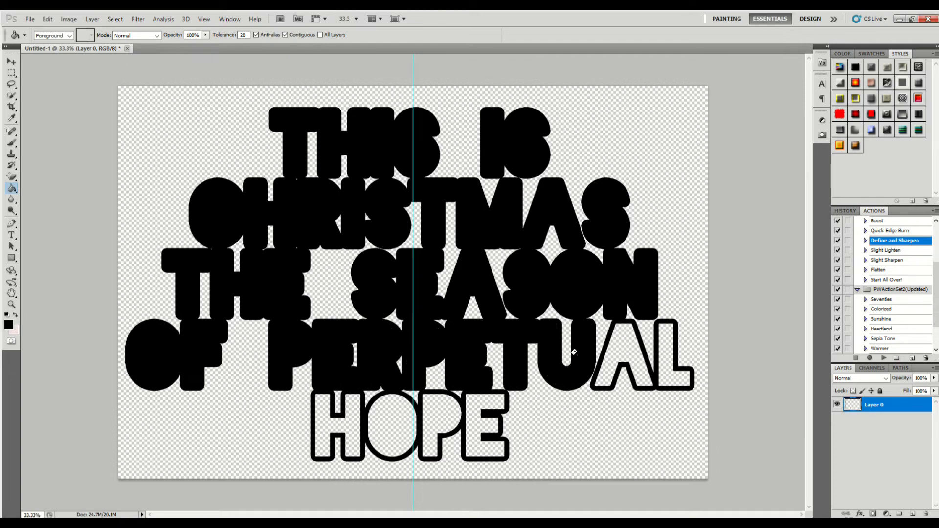
click(618, 355)
click(661, 351)
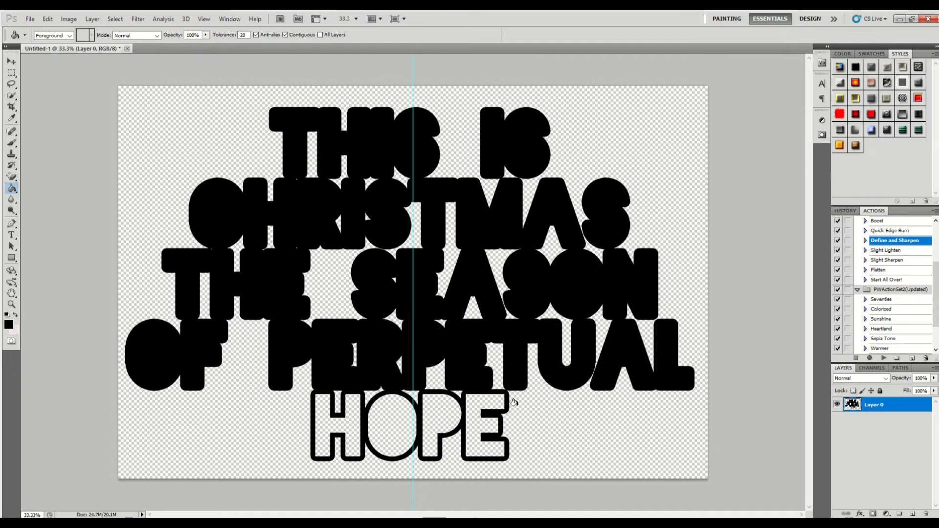
- Fill the four letters of HOPE with black
click(473, 411)
click(447, 412)
click(377, 417)
click(322, 420)
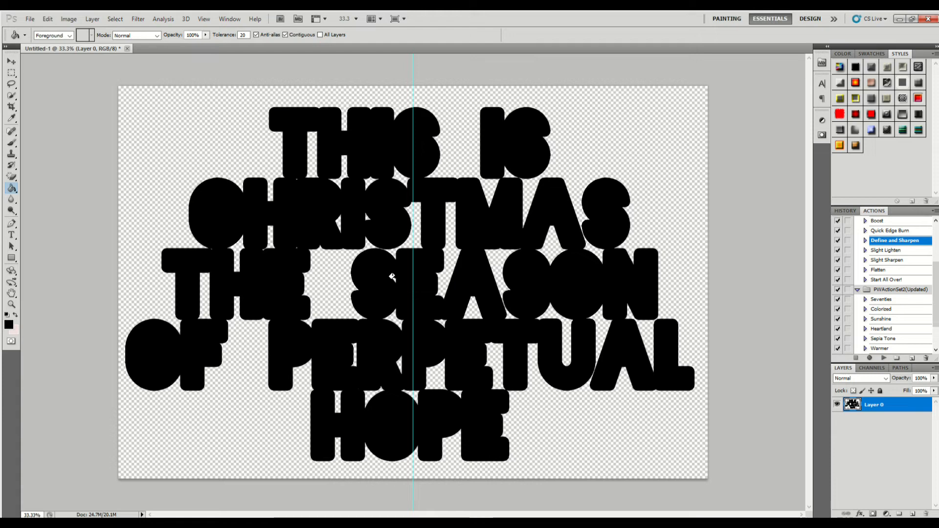
- Try filling the small transparent gaps between the letters of CHRISTMAS and SEASON with black
click(350, 218)
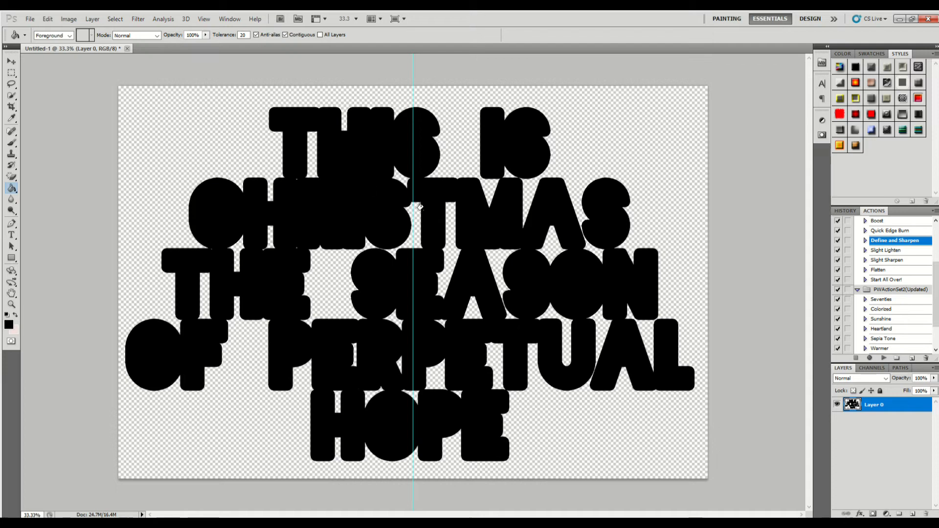
click(540, 242)
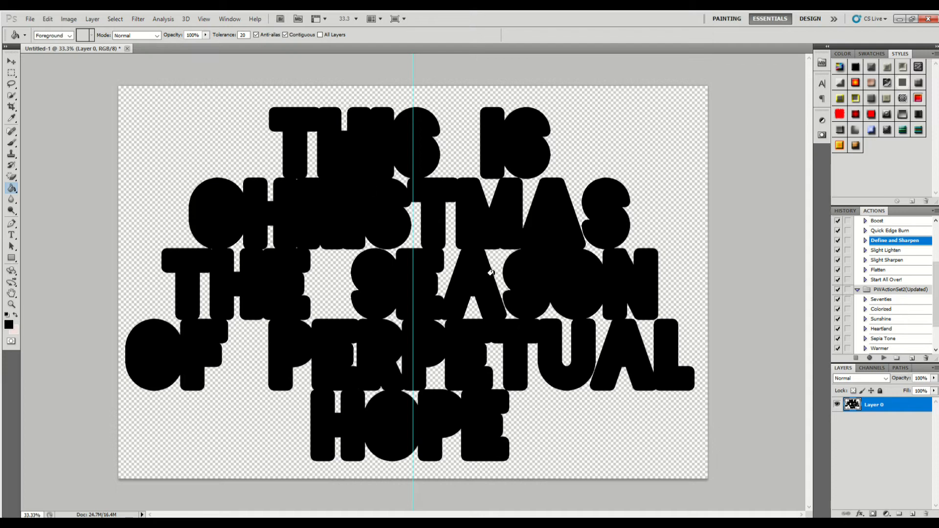
click(490, 272)
click(464, 313)
click(447, 269)
- Undo the black fills in the gaps between the letters of CHRISTMAS and SEASON
key(ctrl+z)
key(ctrl+z)
key(ctrl+alt+z)
key(ctrl+alt+z)
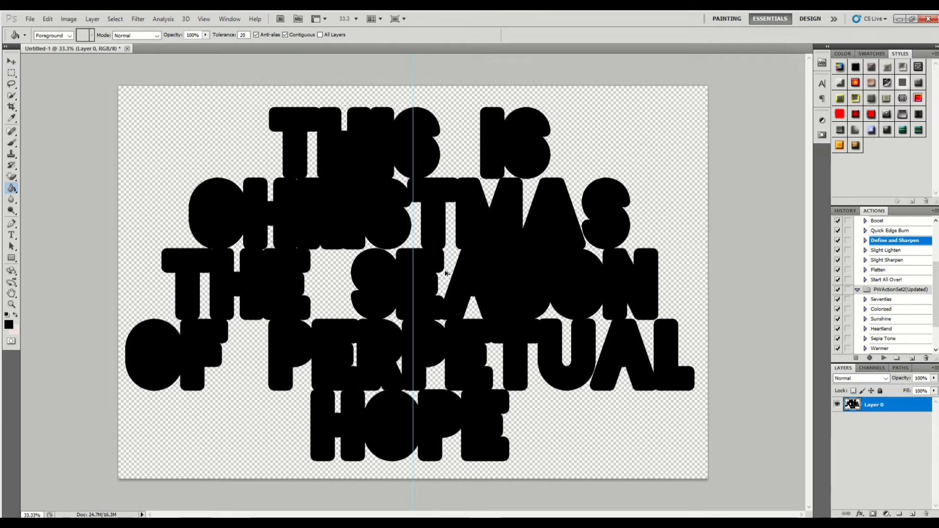
key(ctrl+alt+z)
key(ctrl+alt+z)
key(ctrl+alt+z)
key(ctrl+alt+z)
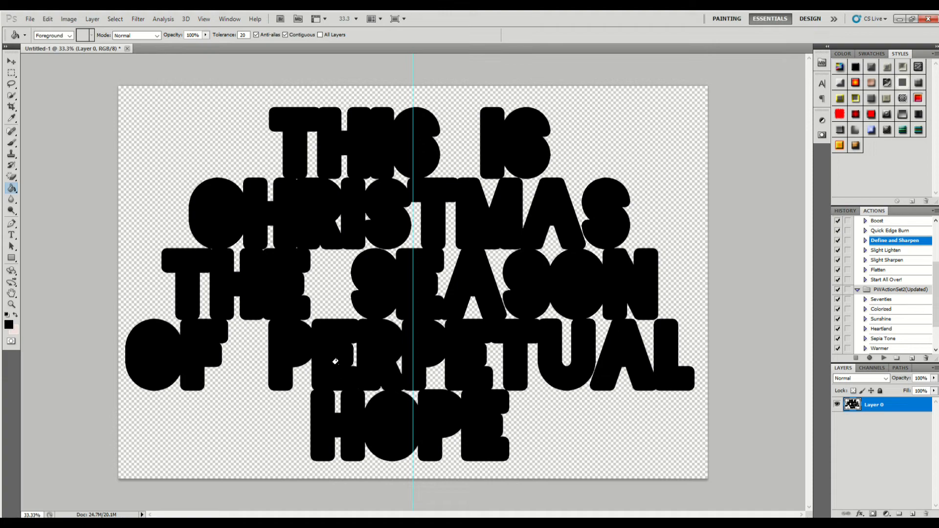
- Save the black-filled lettering to the Desktop as a PNG named "example 1 backer"
click(29, 18)
click(71, 169)
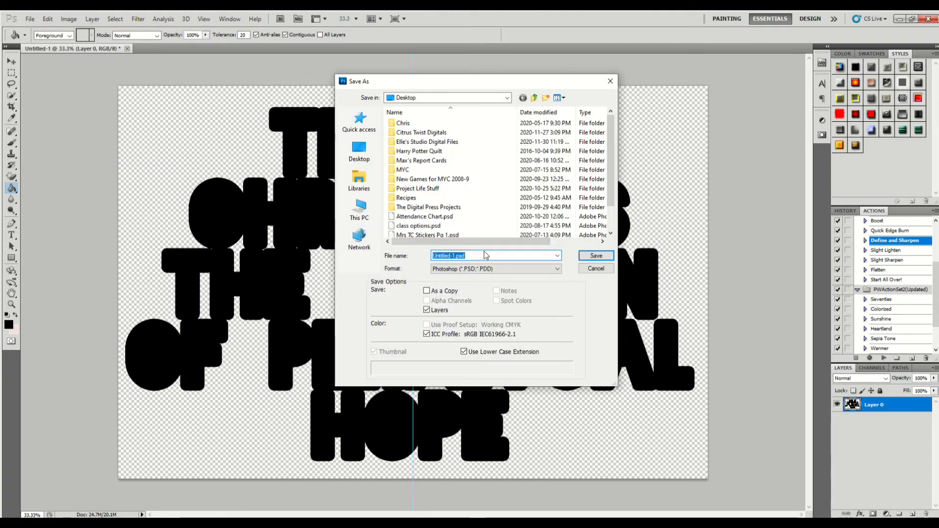
text(eample 1 backer)
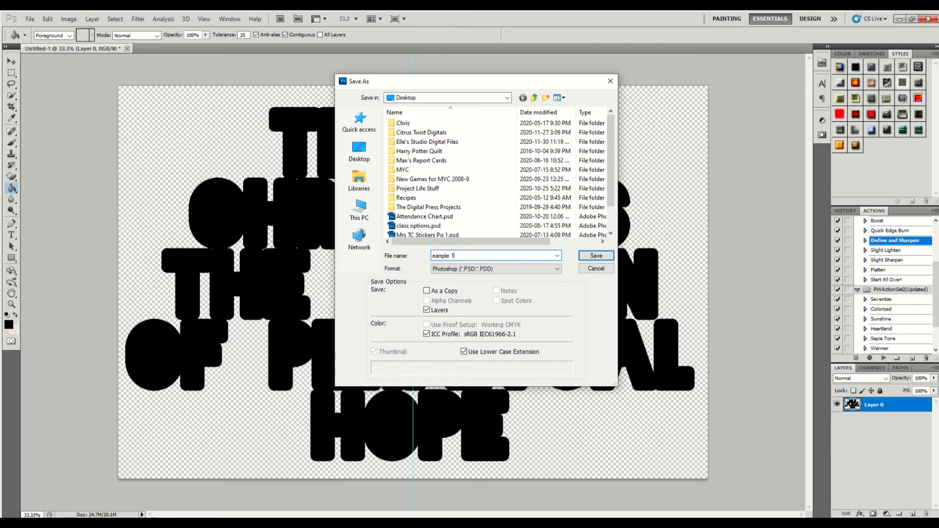
click(437, 255)
text(x)
click(467, 269)
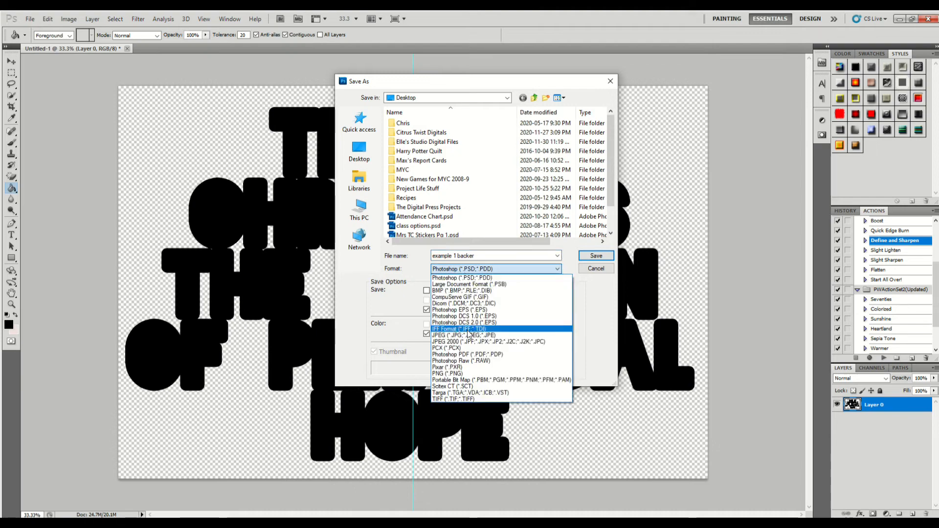
click(460, 374)
click(589, 252)
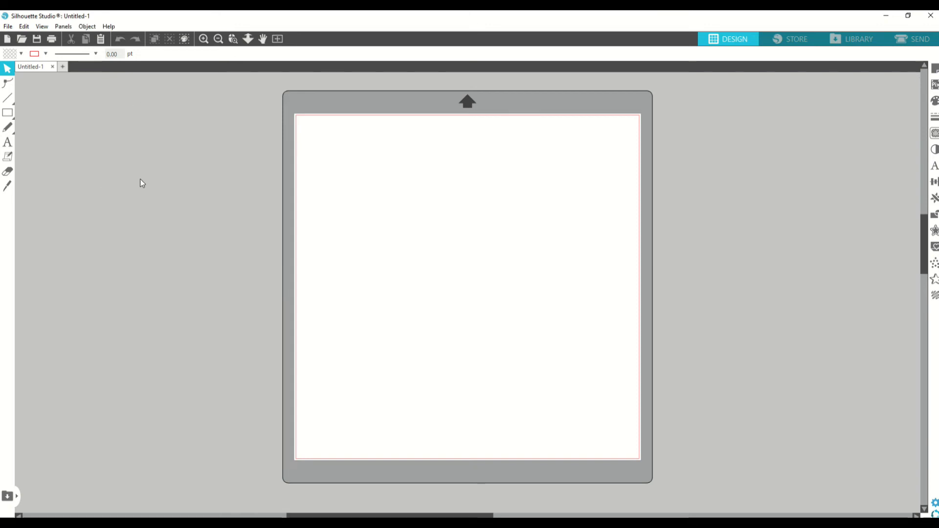
- Switch to Silhouette Studio and open example 1.png from the Desktop
click(23, 42)
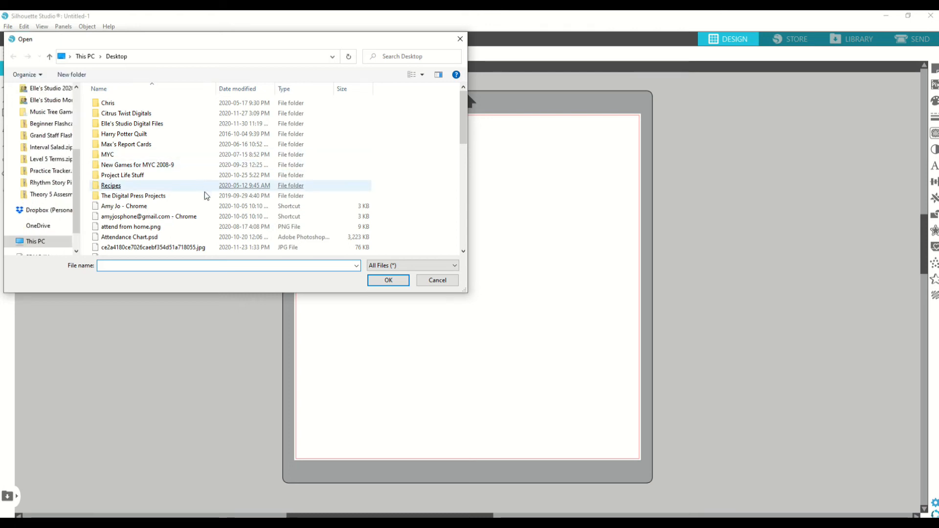
scroll(259, 196, down, 8)
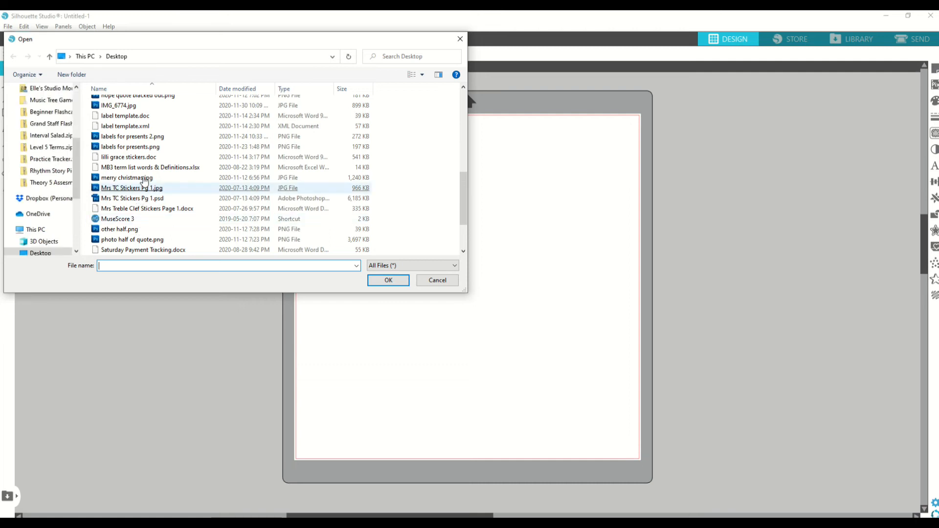
scroll(178, 211, down, 3)
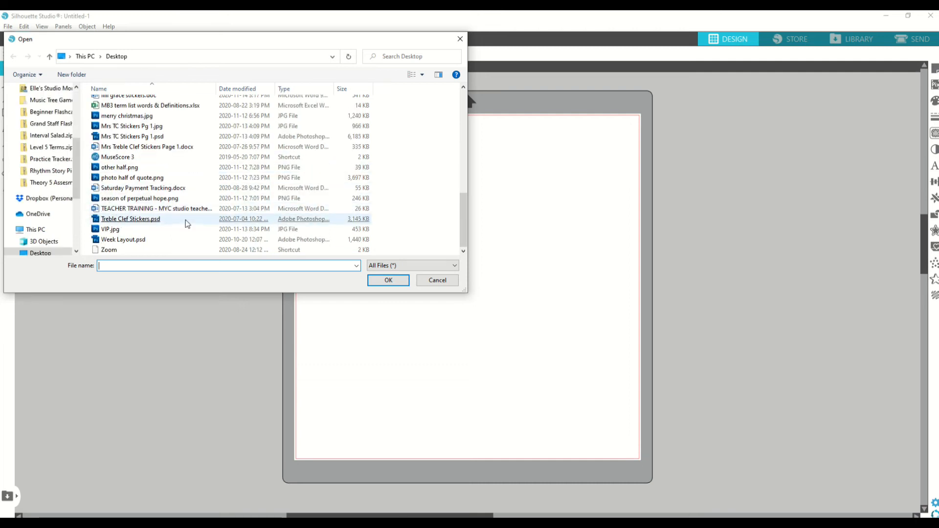
scroll(169, 197, up, 6)
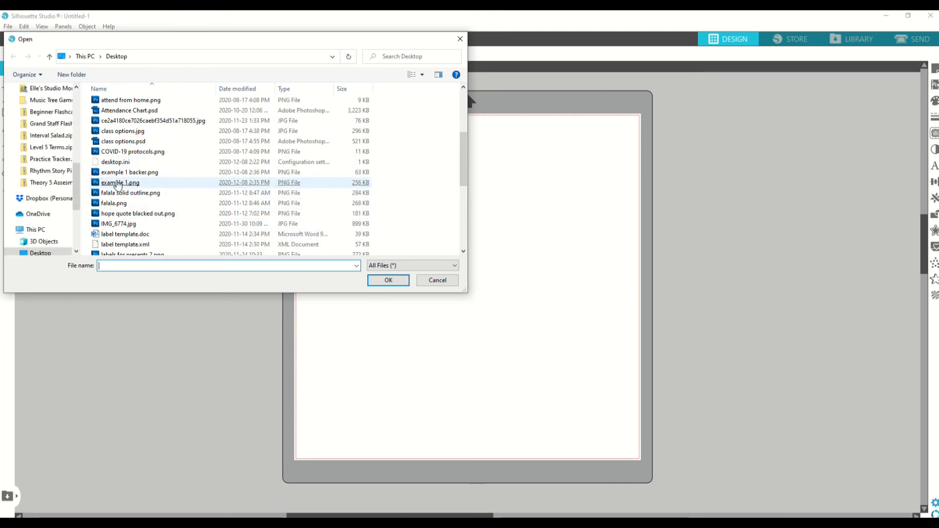
double_click(117, 184)
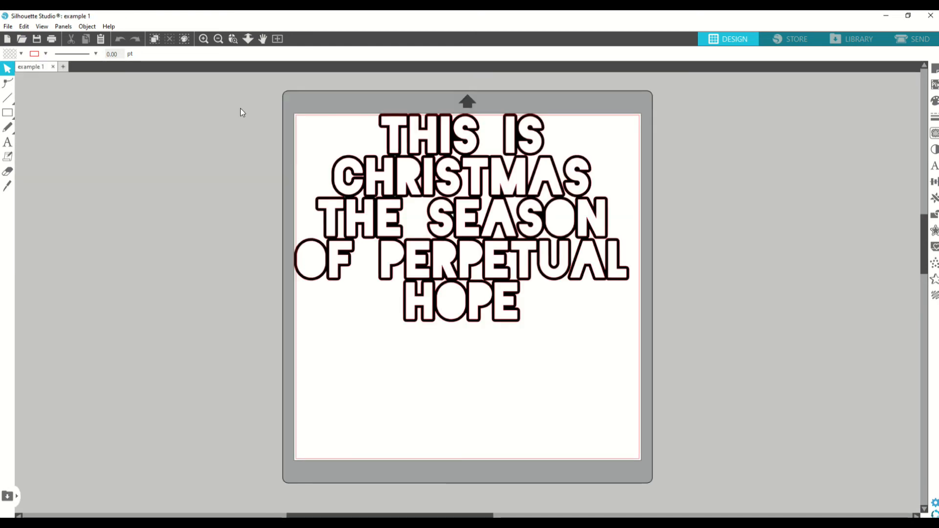
- Move the outlined lettering fully inside the page's red cut border and preview its cut lines before returning to the design view
mouse_move(462, 219)
mouse_down()
mouse_move(467, 238)
mouse_move(464, 220)
mouse_up()
drag(464, 220, 468, 229)
click(595, 121)
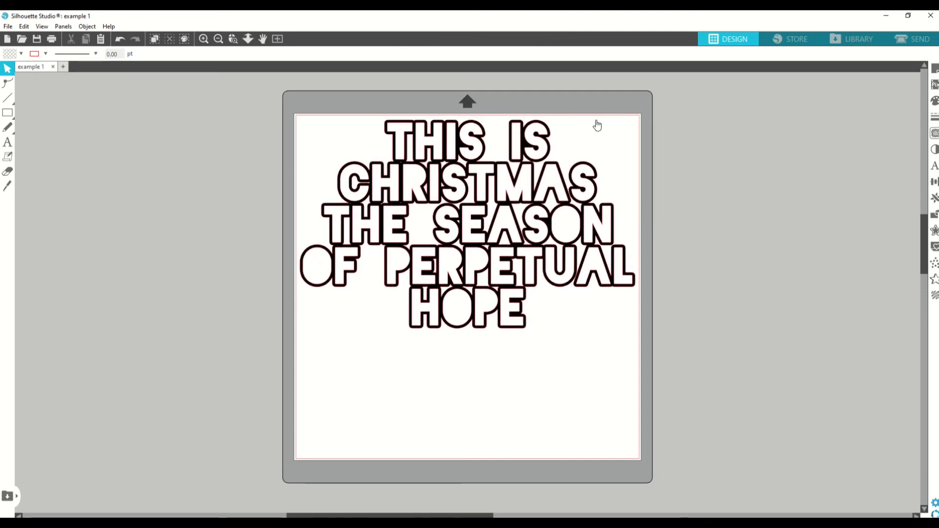
click(911, 38)
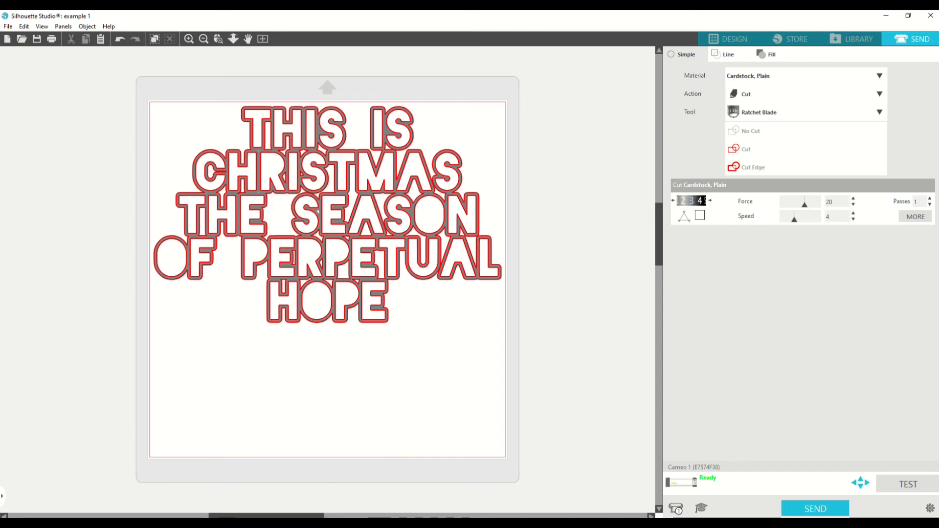
click(729, 39)
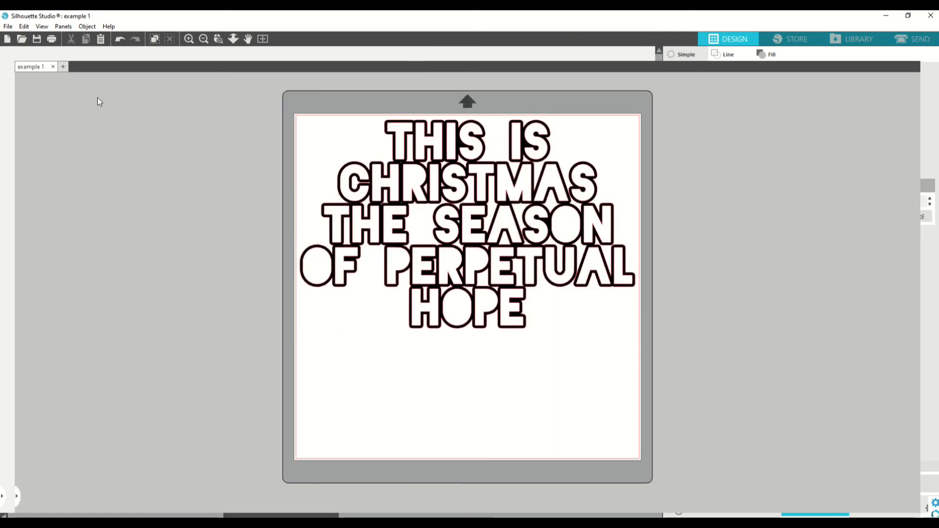
click(22, 39)
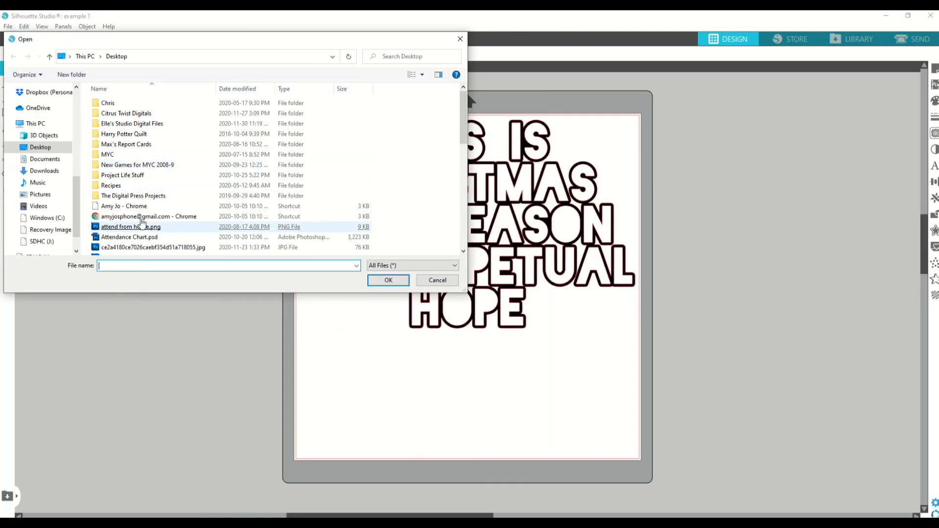
scroll(147, 213, down, 3)
scroll(120, 213, down, 1)
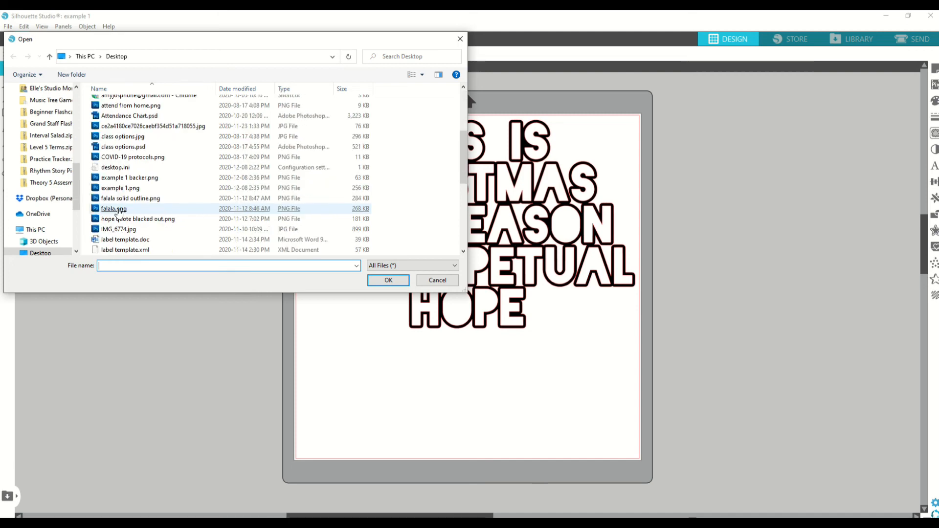
click(118, 210)
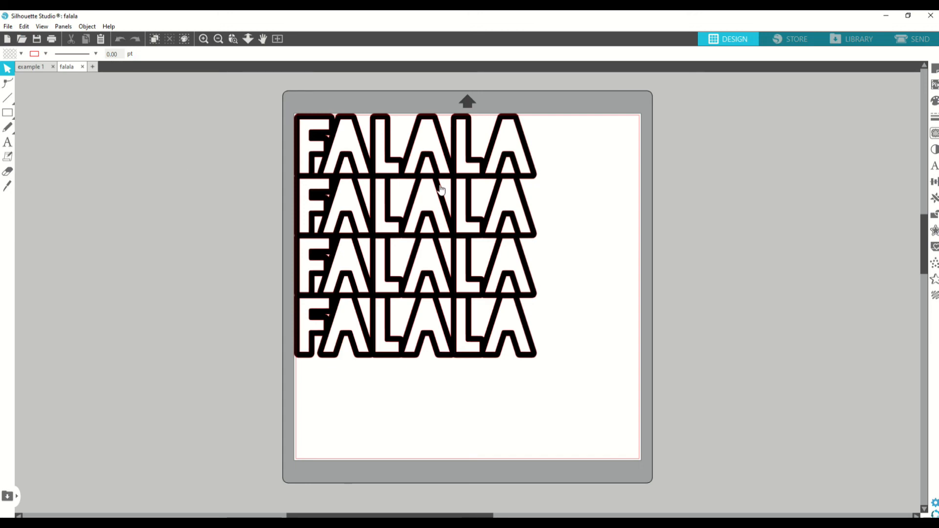
click(82, 67)
click(515, 193)
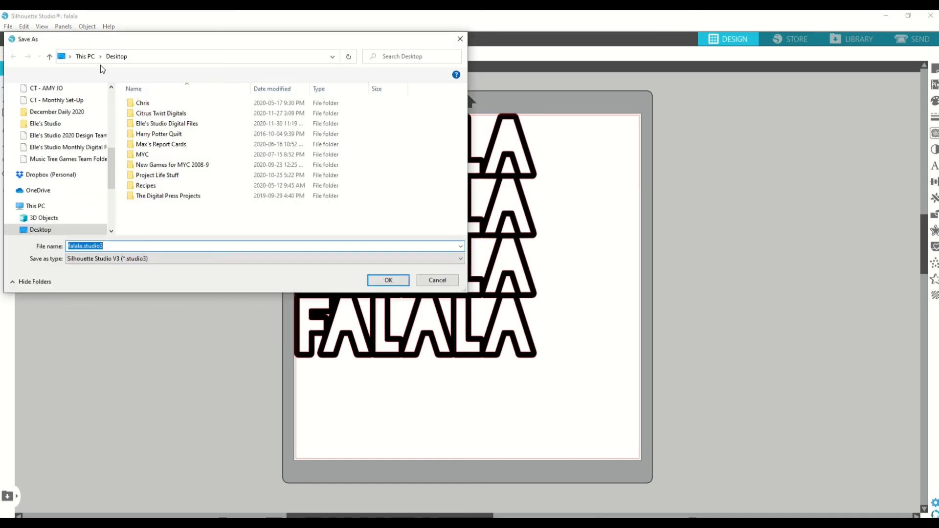
click(446, 281)
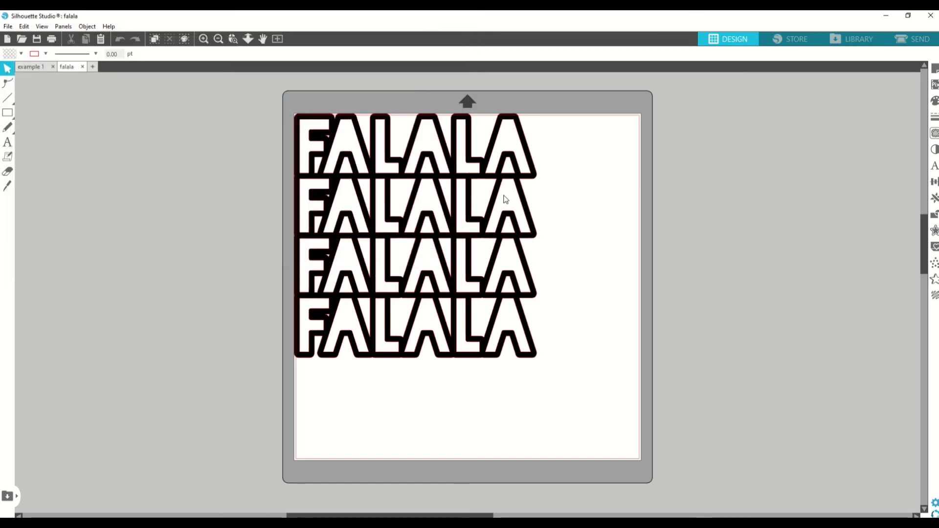
click(83, 66)
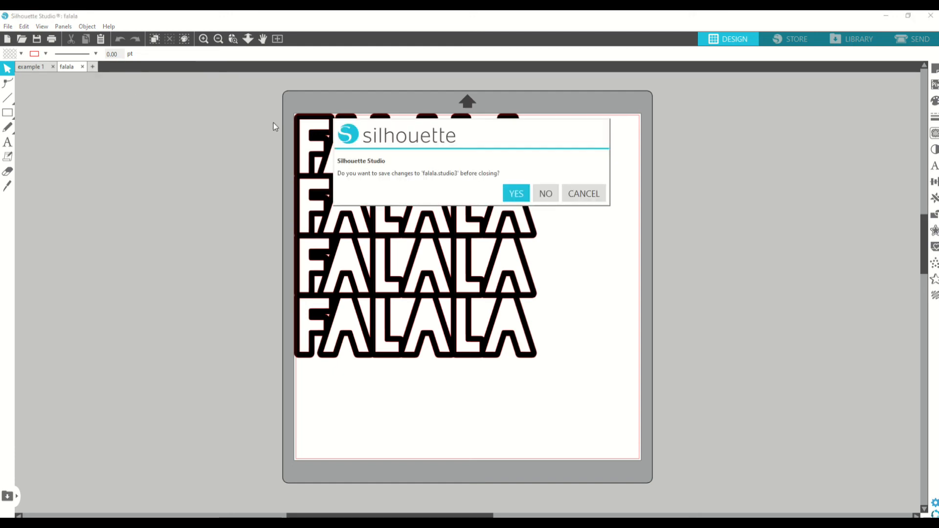
click(546, 192)
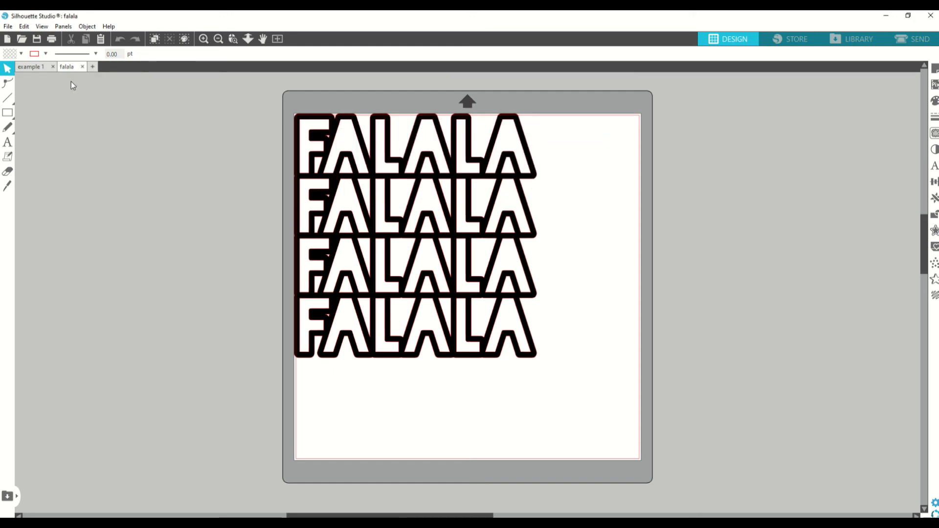
- Open example 1 backer.png and move the solid lettering inside the cut border, at about X 0.238 in and Y 0.238 in
click(20, 38)
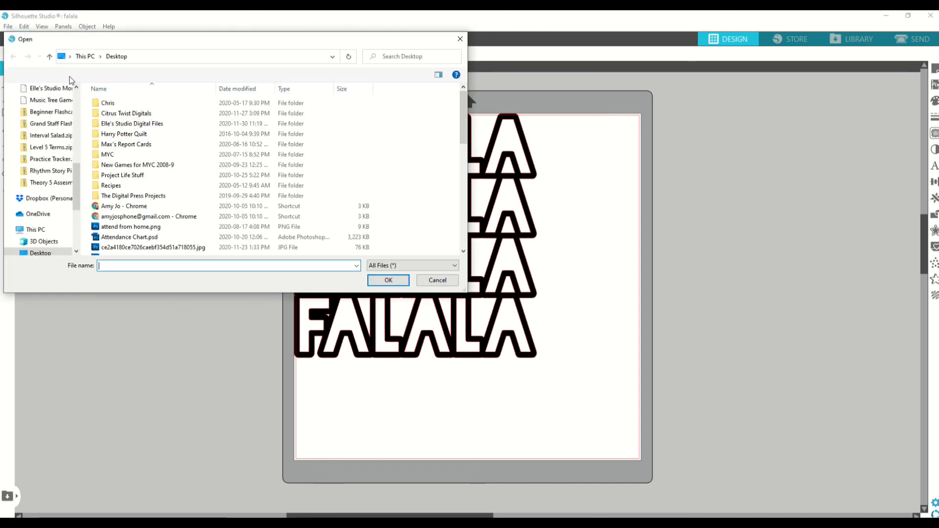
scroll(145, 224, down, 2)
double_click(130, 209)
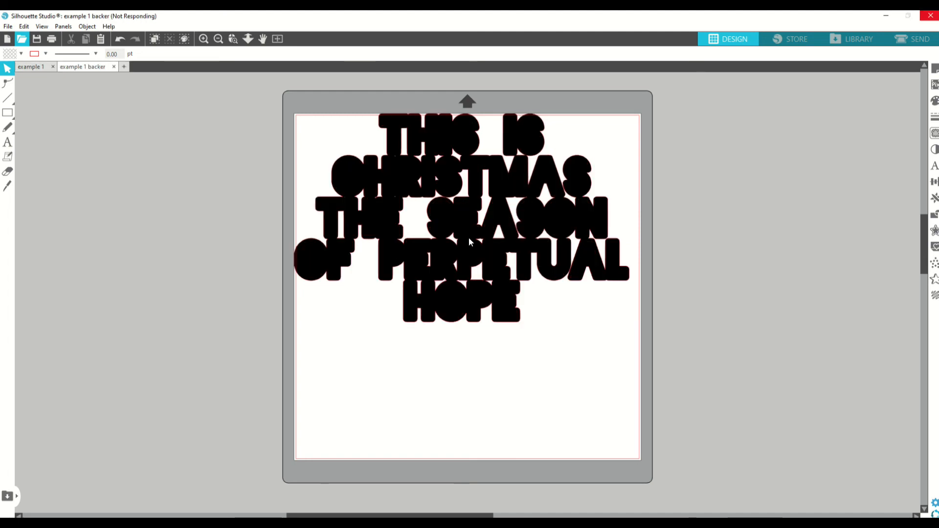
drag(469, 239, 471, 227)
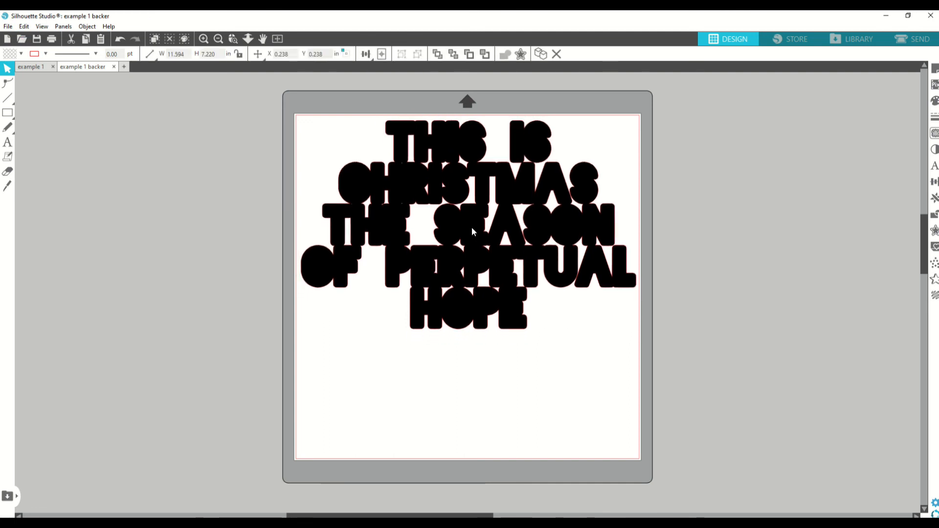
click(580, 260)
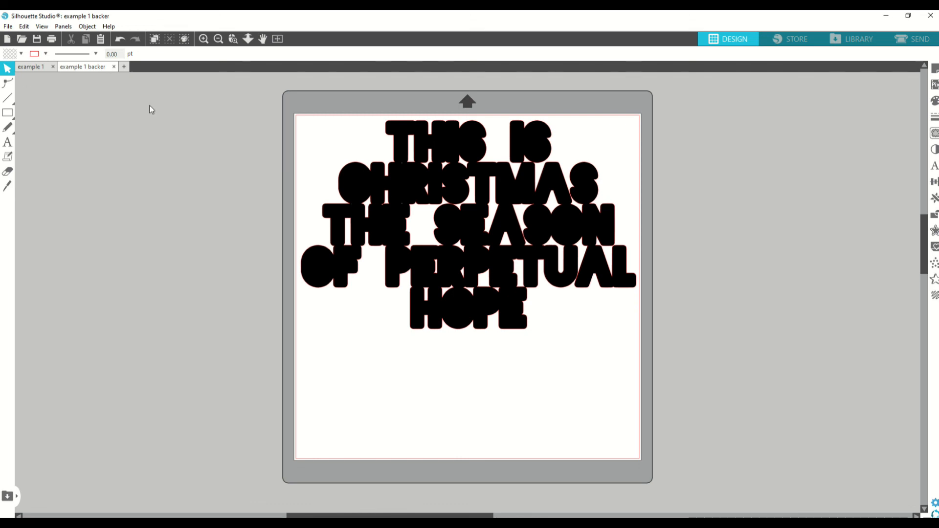
- Compare the outlined lettering in example 1 with the solid lettering in example 1 backer
click(30, 66)
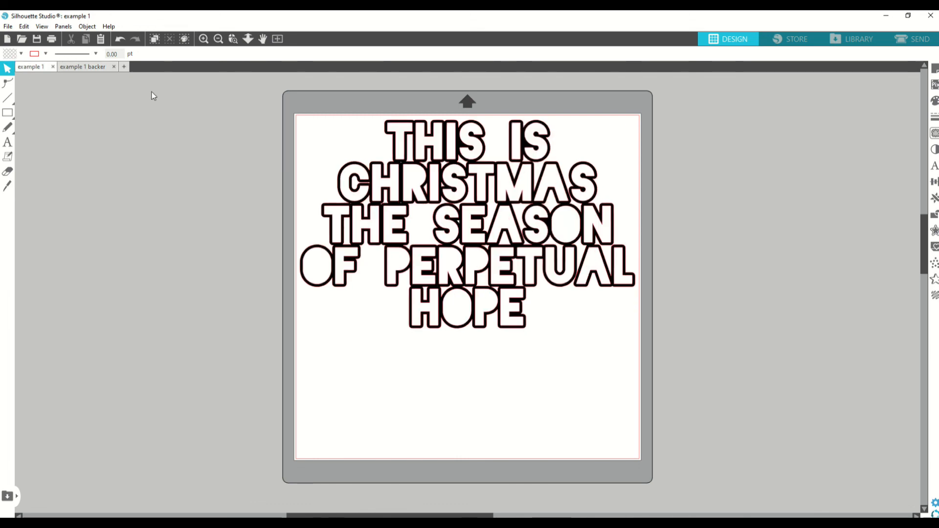
click(95, 68)
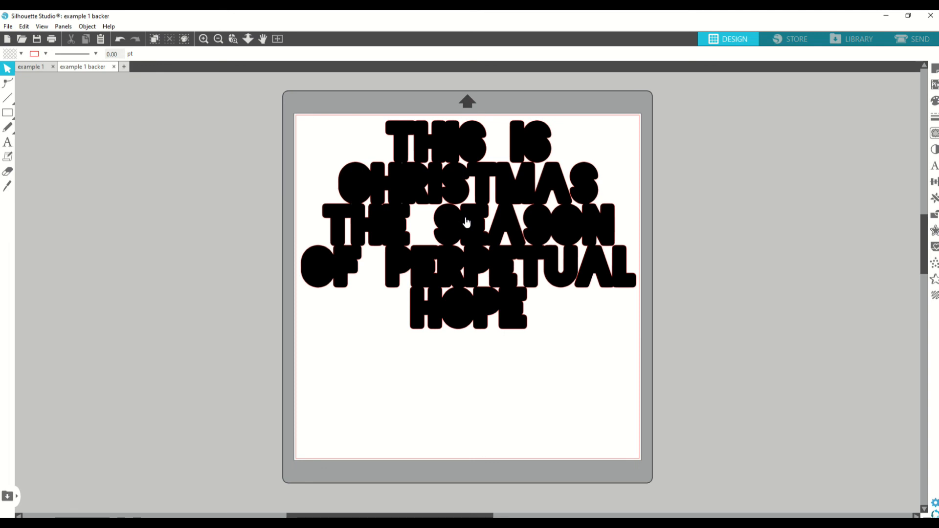
click(42, 68)
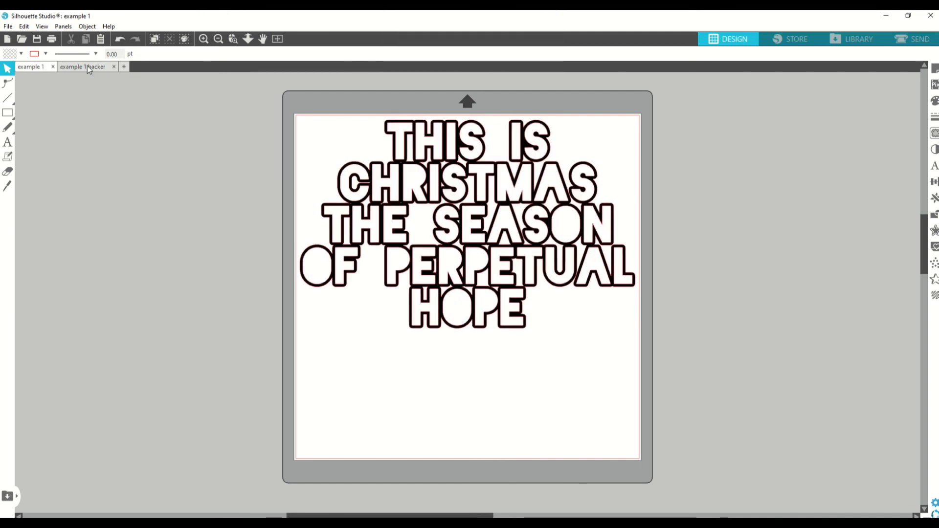